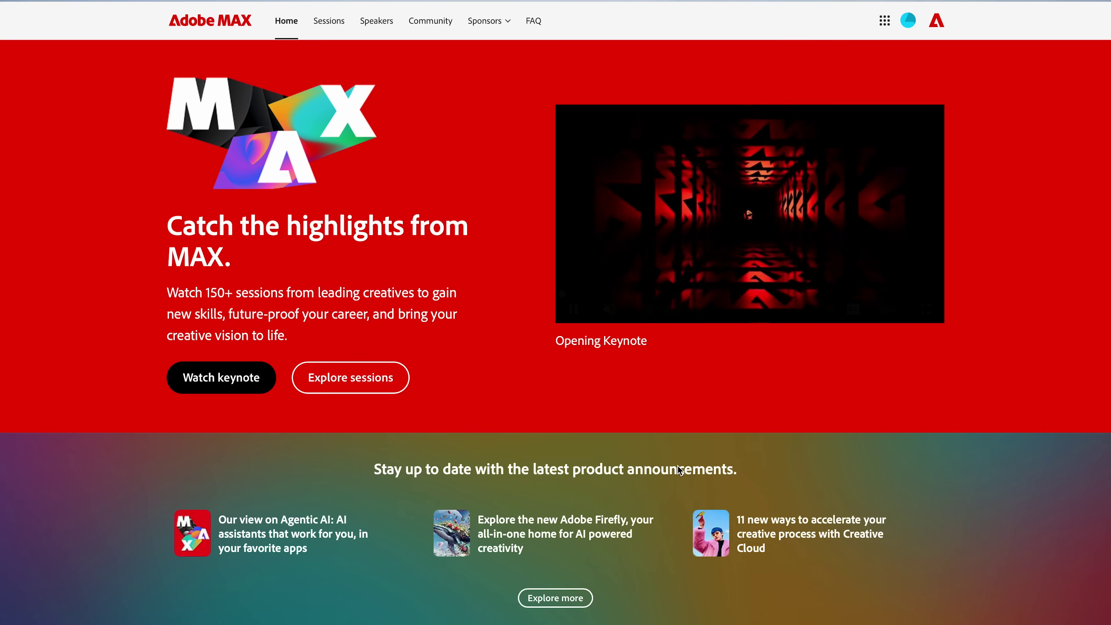
# Scroll the Adobe MAX homepage past keynotes, sessions and speakers to the Creativity Awards and sponsor logos.
pyautogui.scroll(-4, 677, 466)
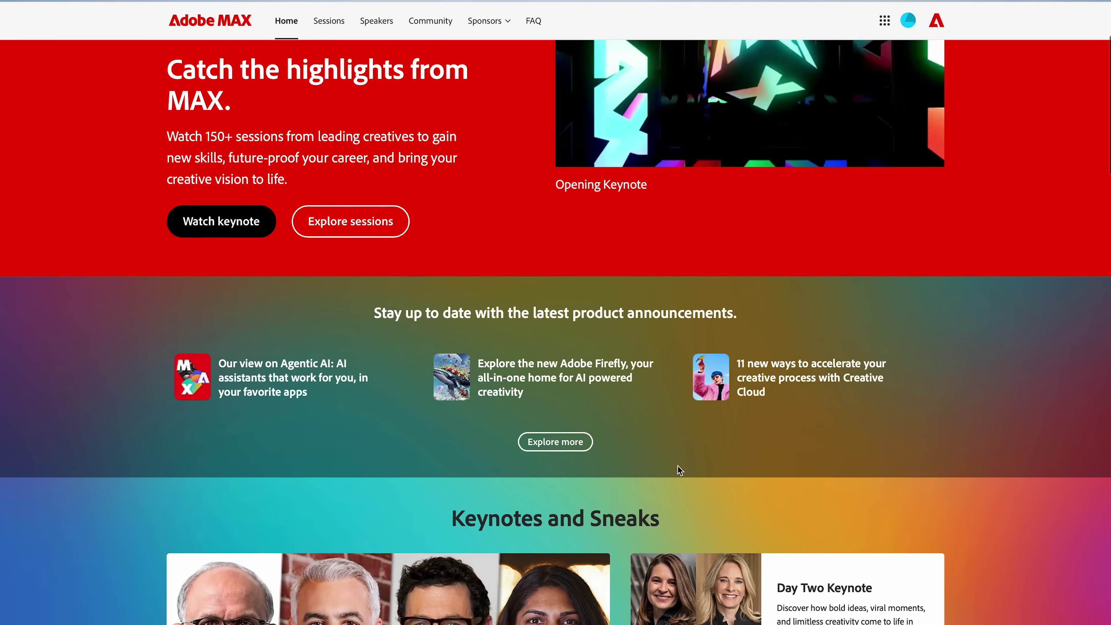
pyautogui.scroll(-7, 677, 466)
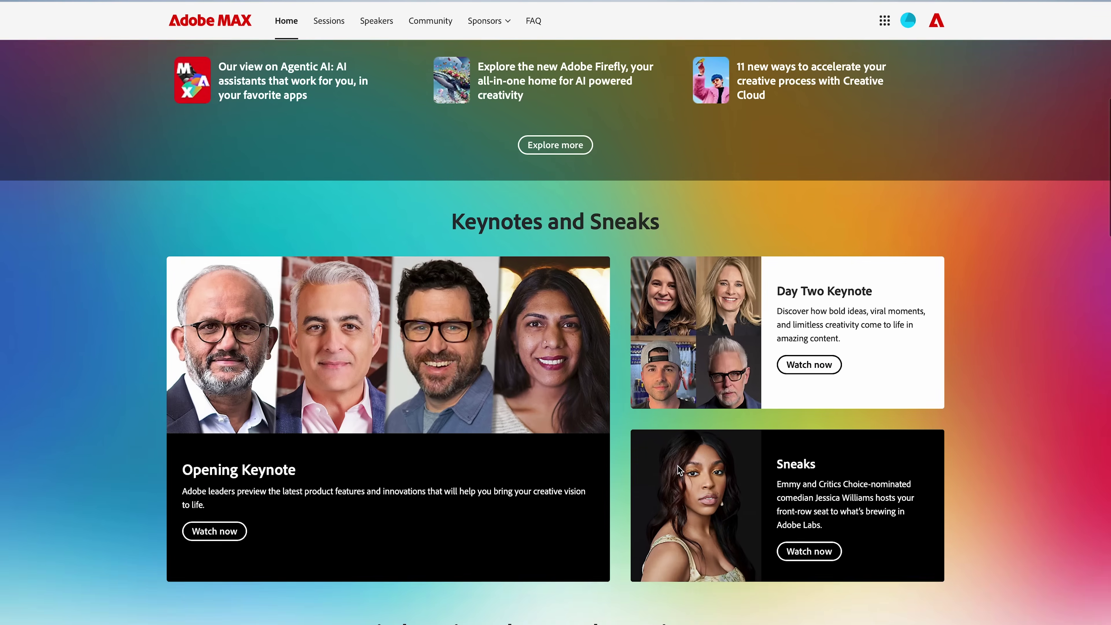
pyautogui.scroll(-10, 678, 470)
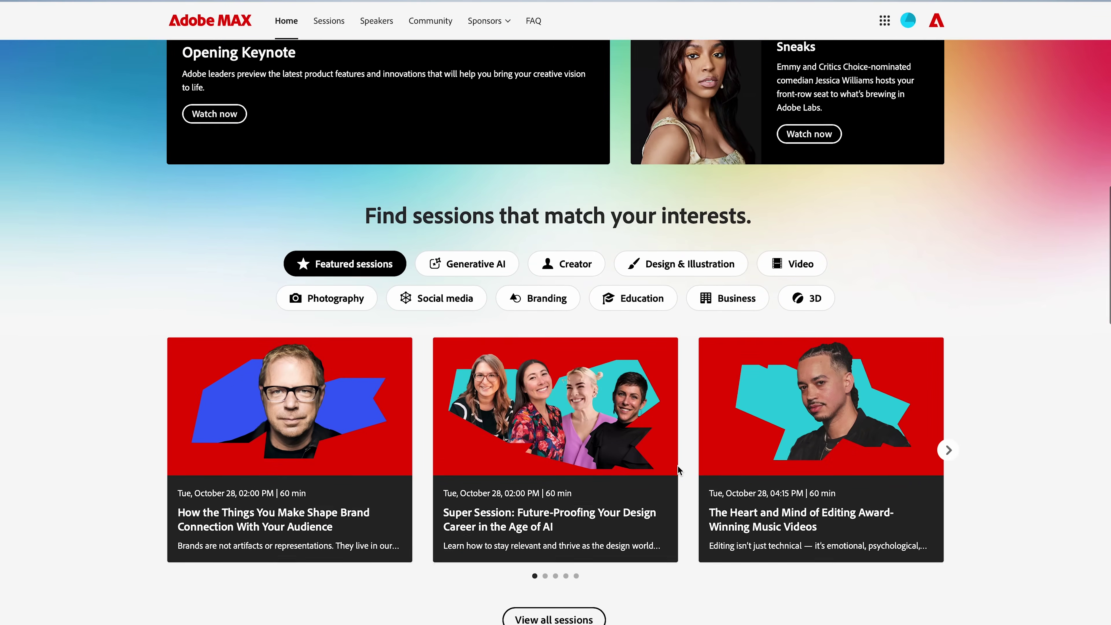
pyautogui.scroll(-11, 678, 468)
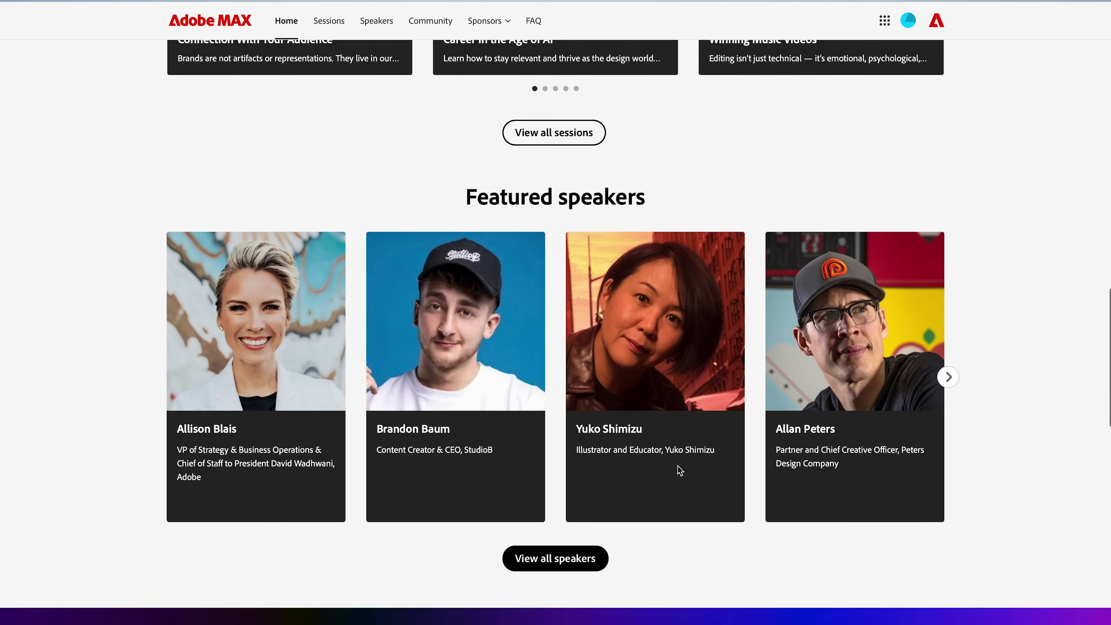
pyautogui.scroll(-10, 679, 470)
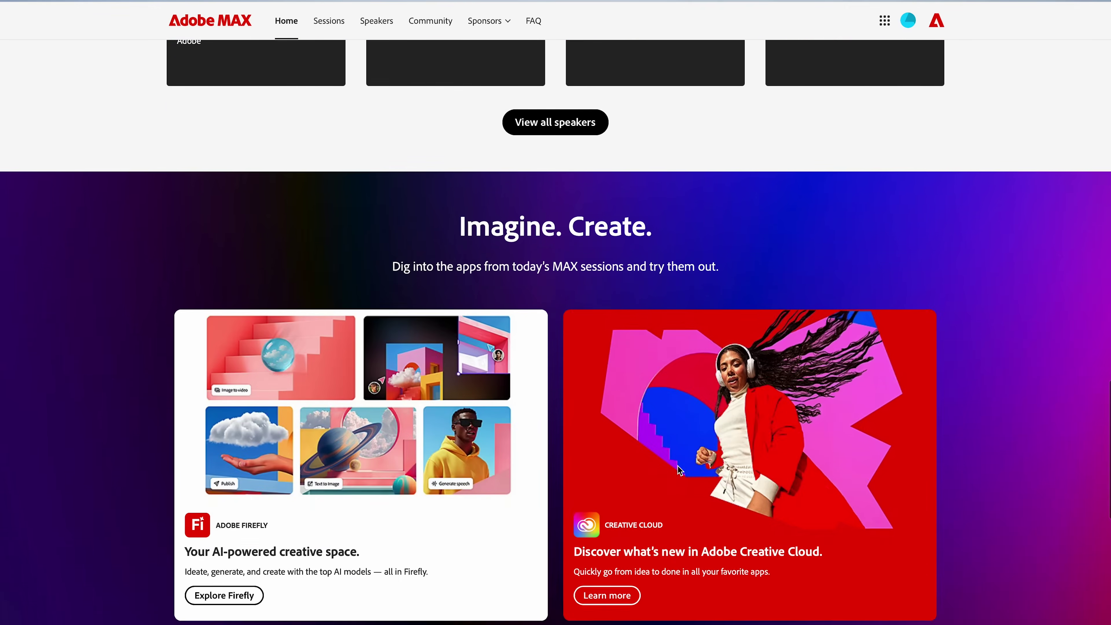
pyautogui.scroll(-9, 677, 466)
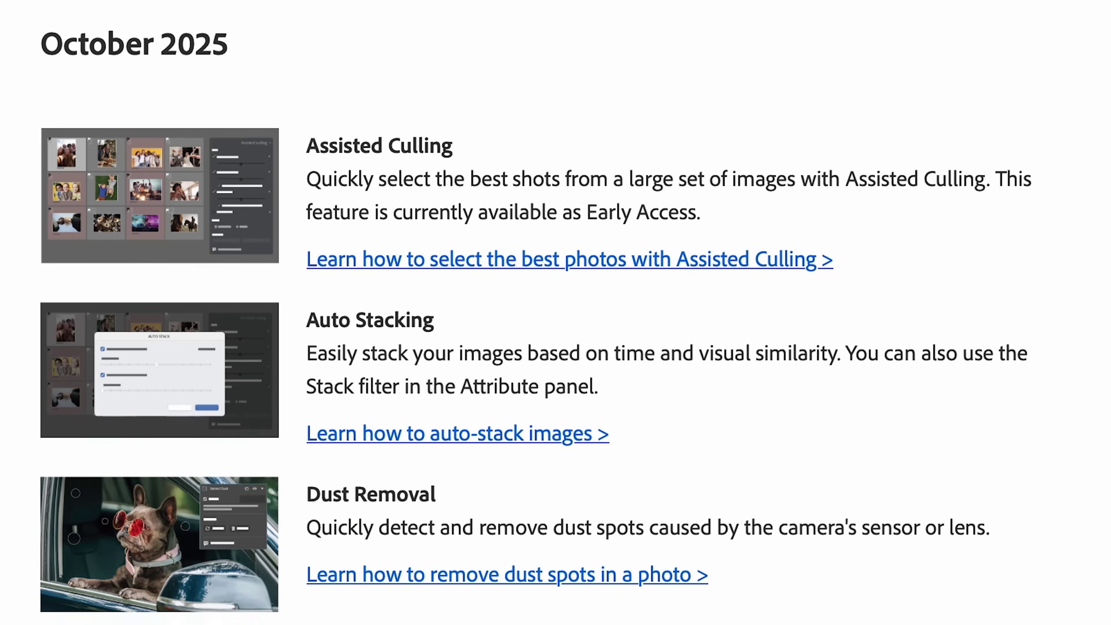
# Scroll the October 2025 What's New page down to the Color Variance feature entry.
pyautogui.scroll(-8, 556, 312)
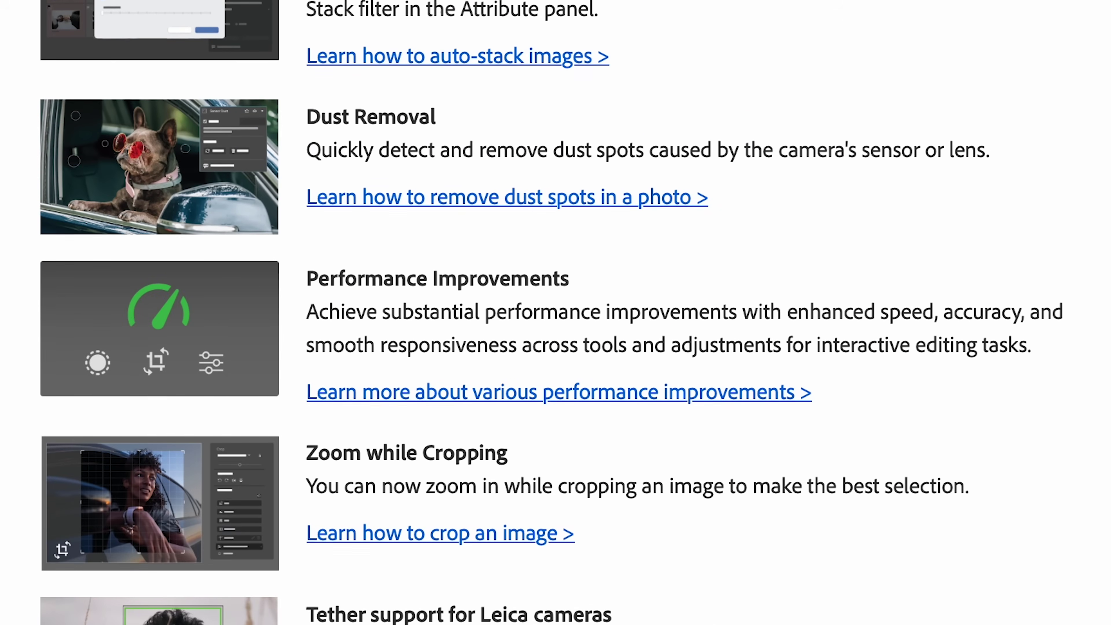
pyautogui.scroll(-2, 555, 312)
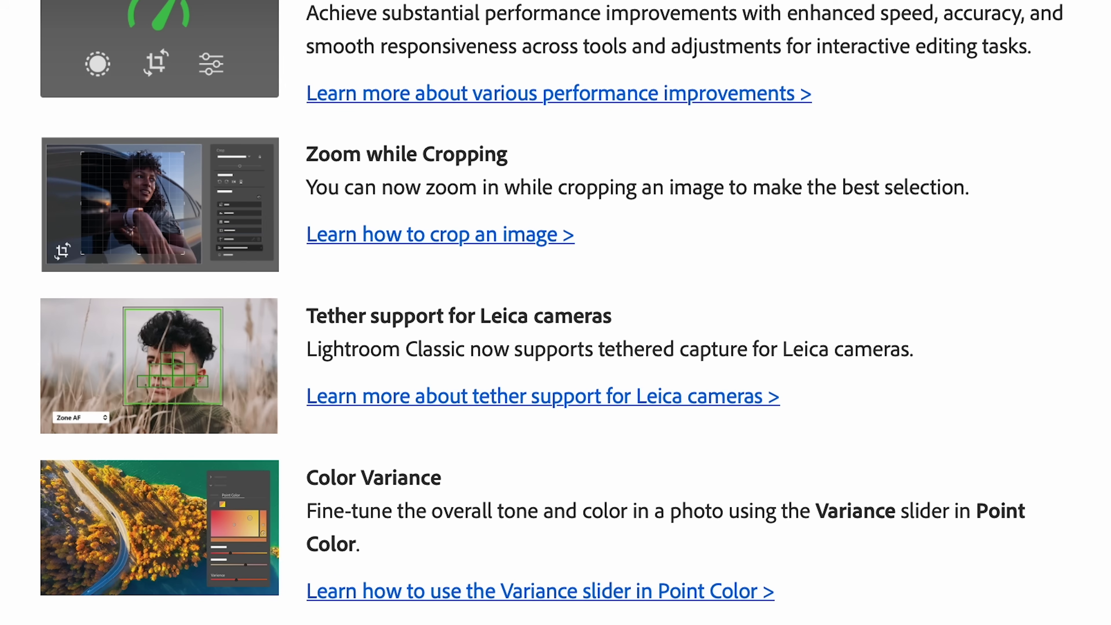
pyautogui.scroll(-3, 556, 313)
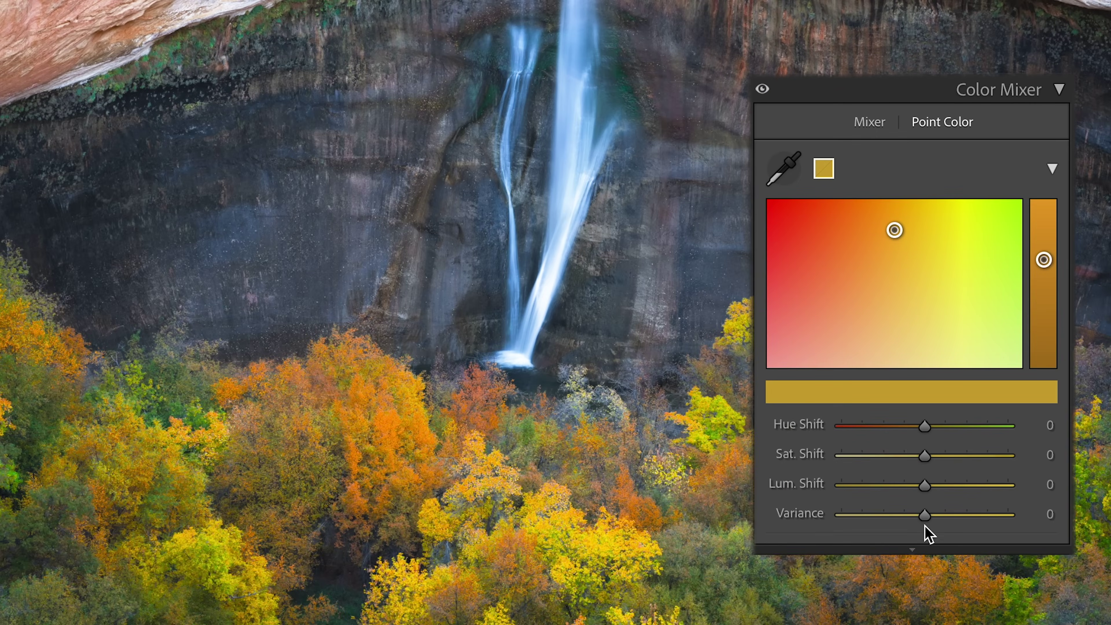
# Drag the gold foliage colour's Variance slider from 0 to 25 on the waterfall photo.
pyautogui.click(925, 516)
pyautogui.moveTo(926, 516); pyautogui.dragTo(799, 541)
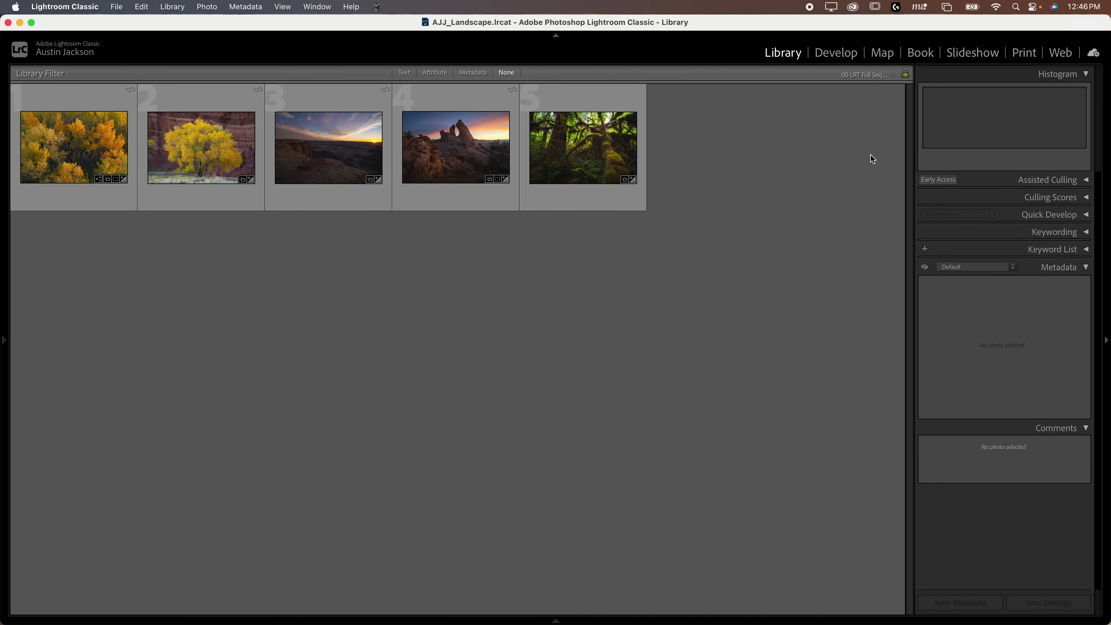
# Switch to Develop, hide the left panel, and load the yellow autumn trees photo from the filmstrip.
pyautogui.click(844, 57)
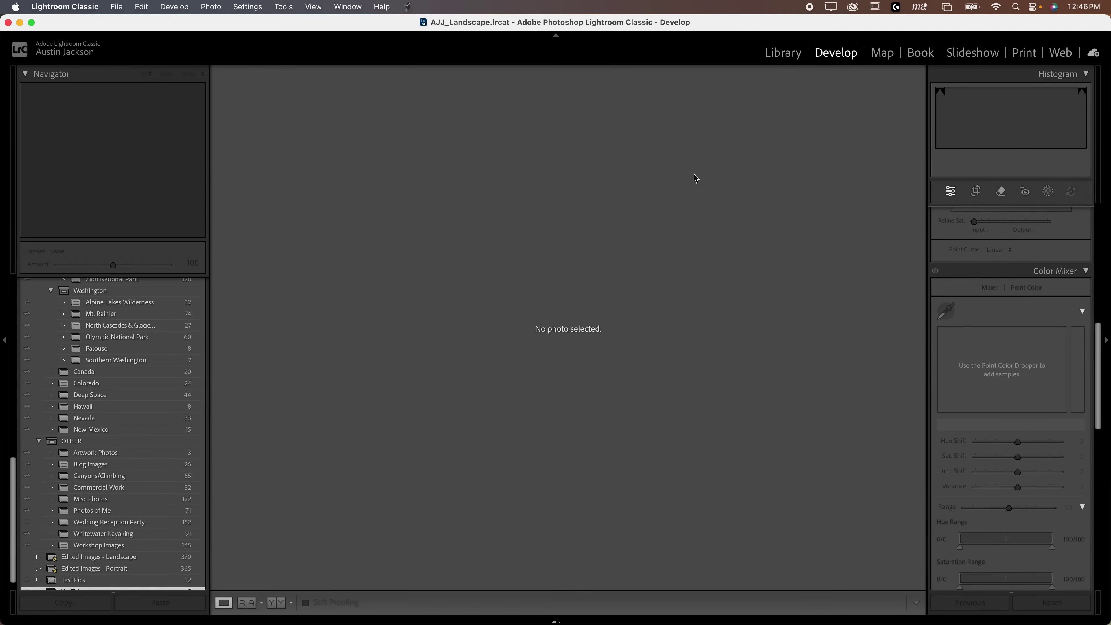
pyautogui.click(5, 341)
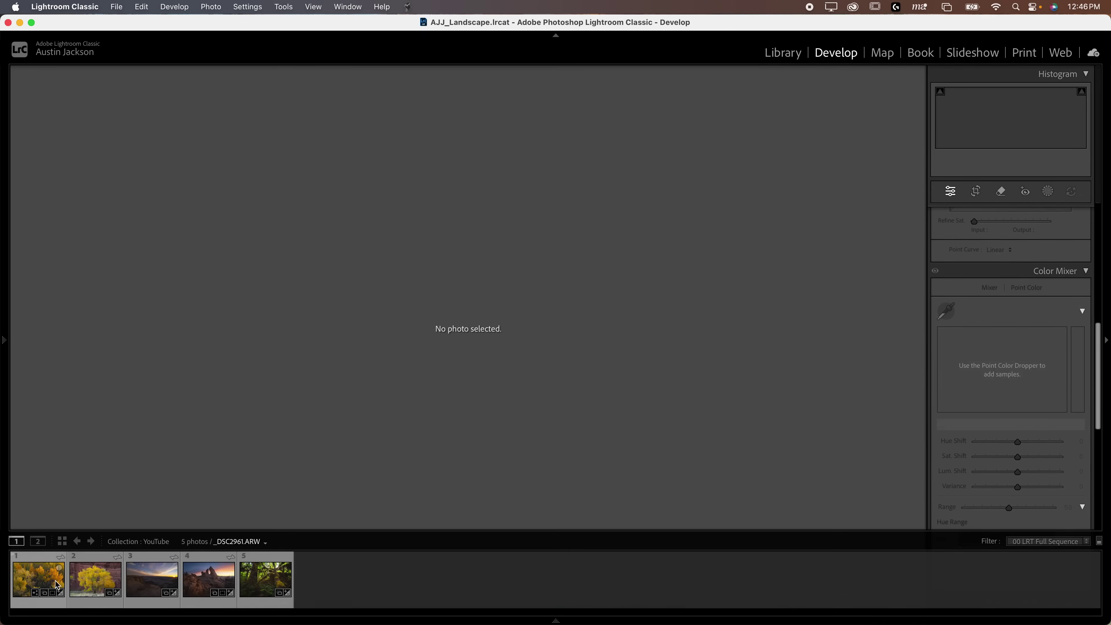
pyautogui.click(48, 576)
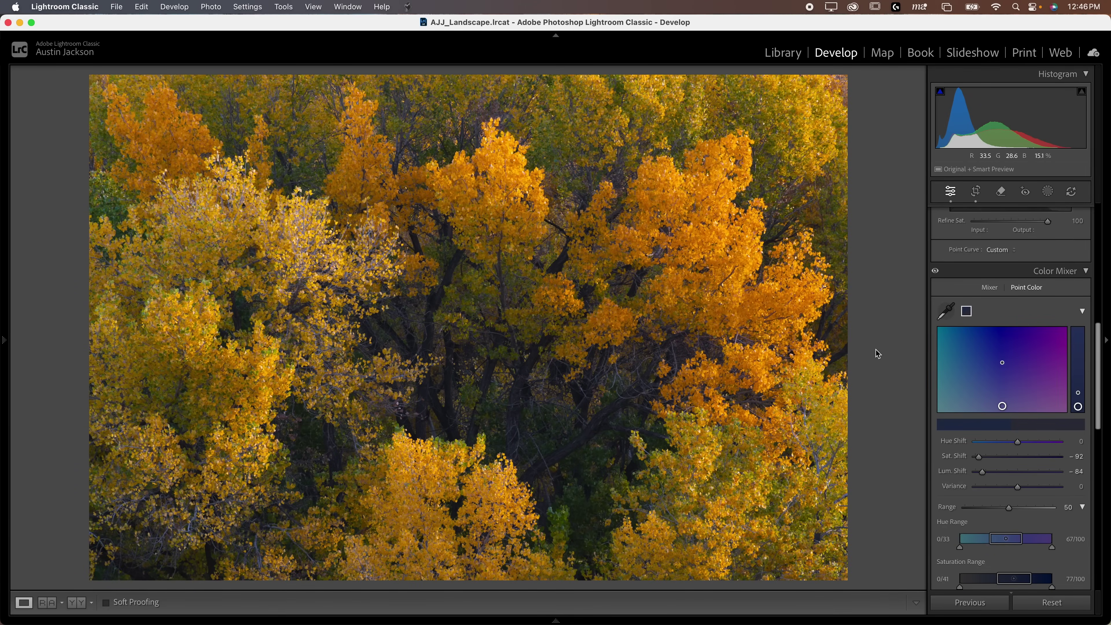
pyautogui.scroll(10, 1050, 306)
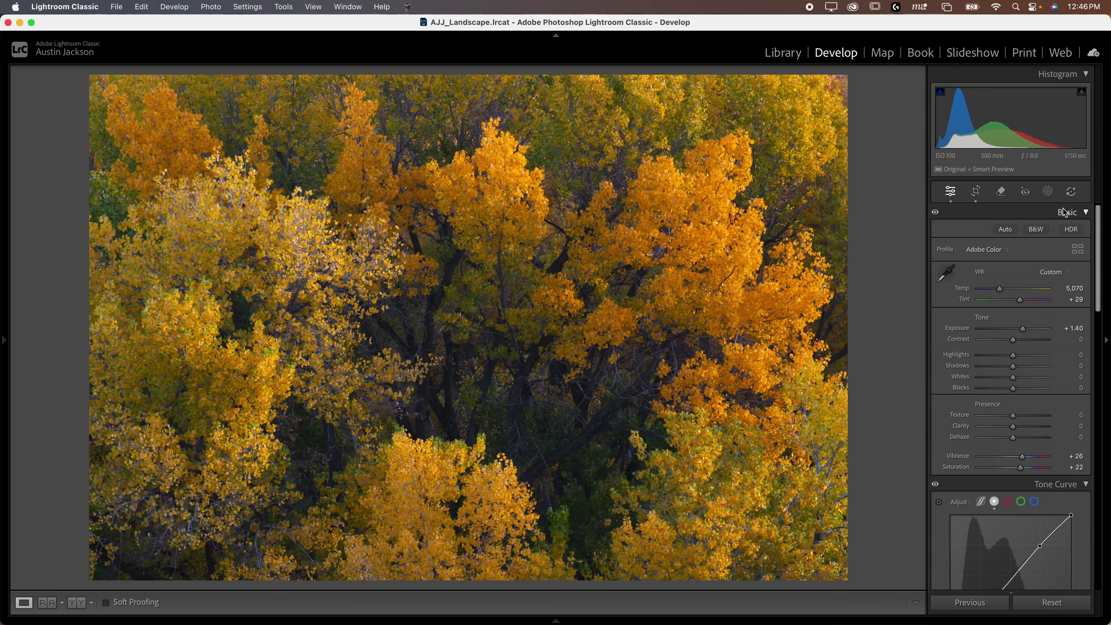
pyautogui.scroll(-10, 1049, 245)
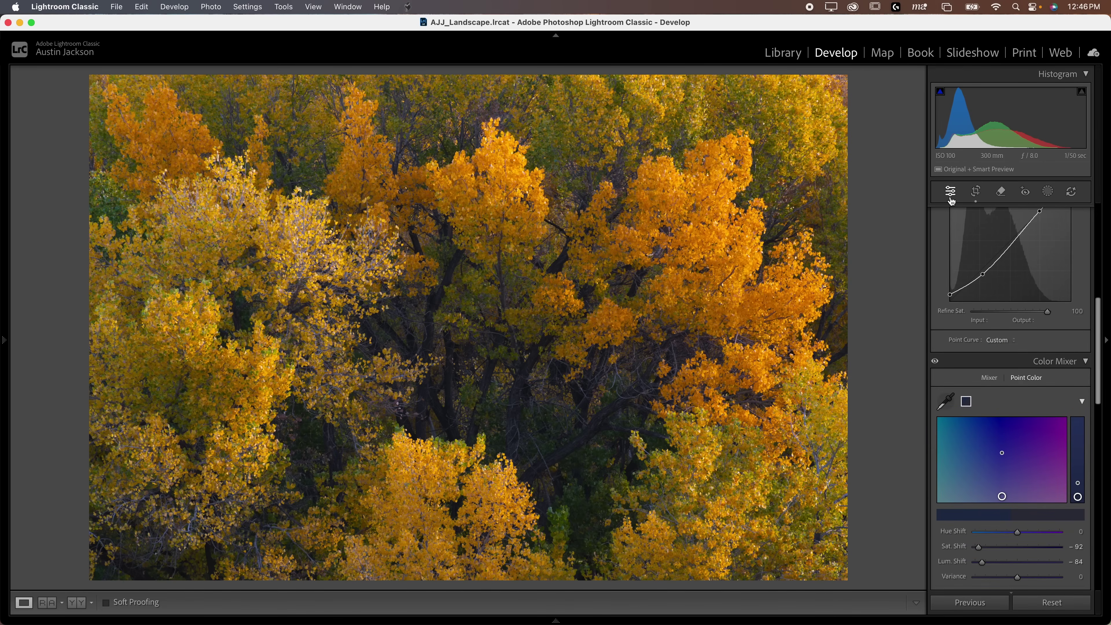
pyautogui.scroll(-5, 1006, 306)
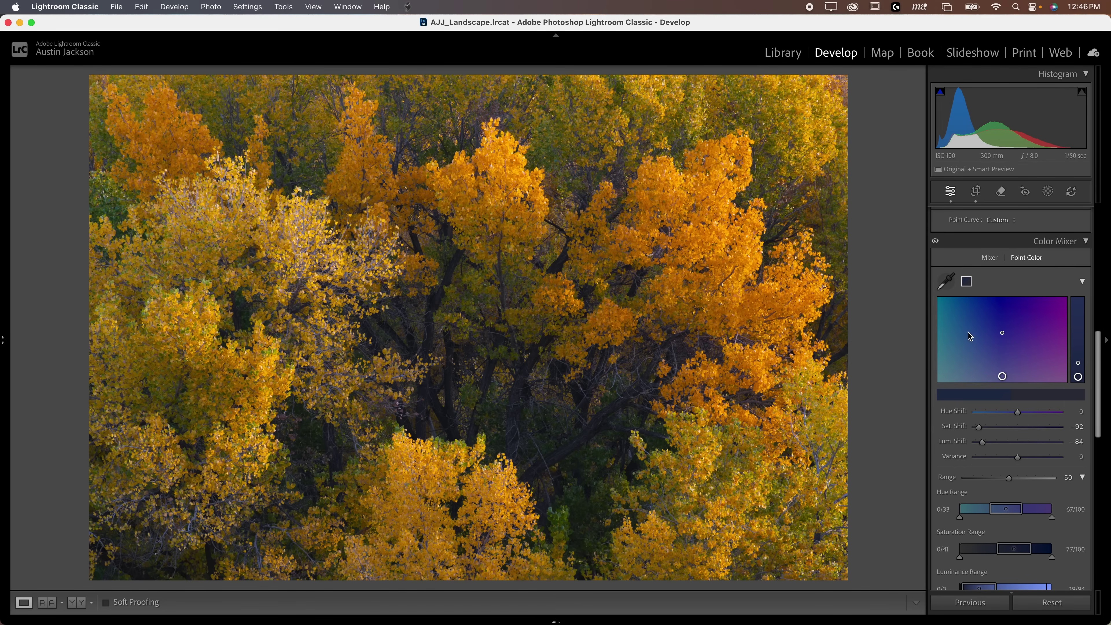
# Sample the yellow foliage as a point colour, test and undo Hue and Lum shifts, then set Variance to −100.
pyautogui.click(946, 287)
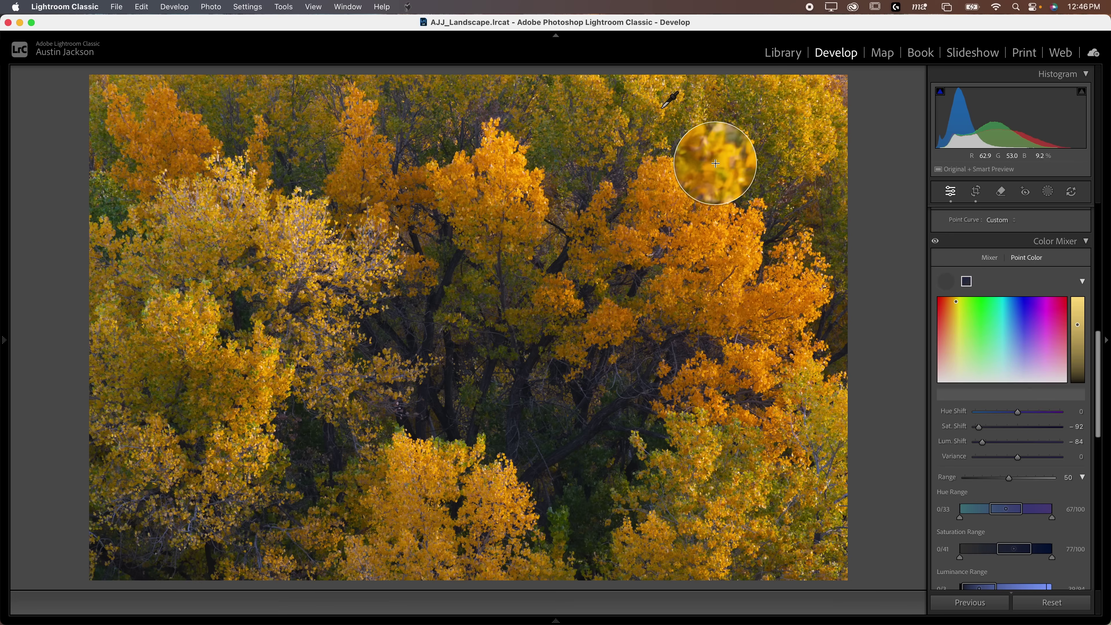
pyautogui.click(662, 108)
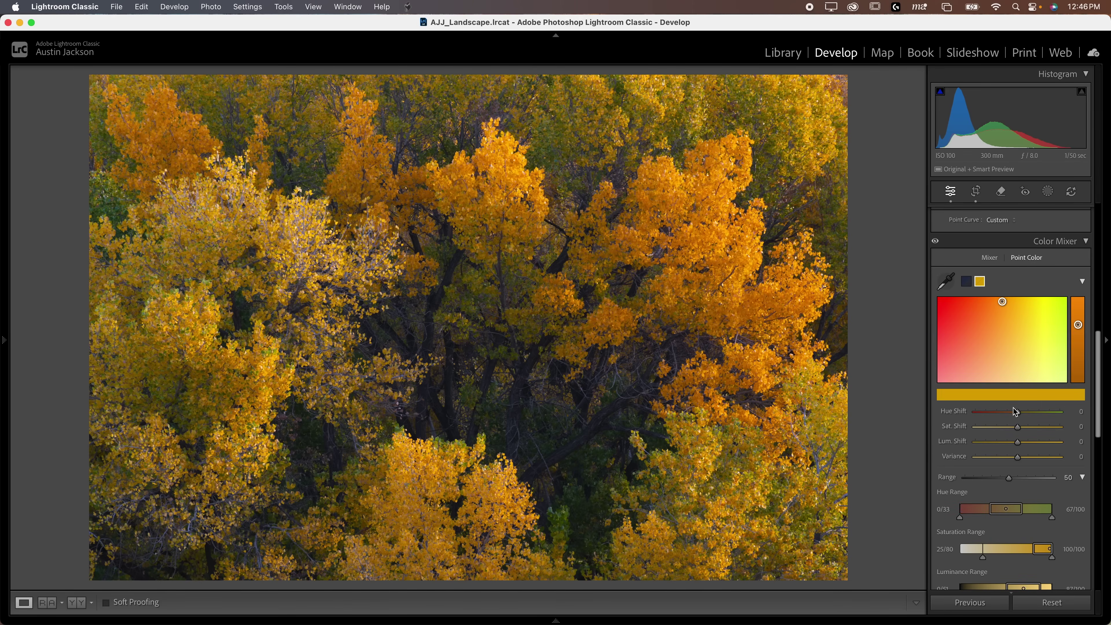
pyautogui.moveTo(1016, 412); pyautogui.dragTo(1004, 413)
pyautogui.press('super+z')
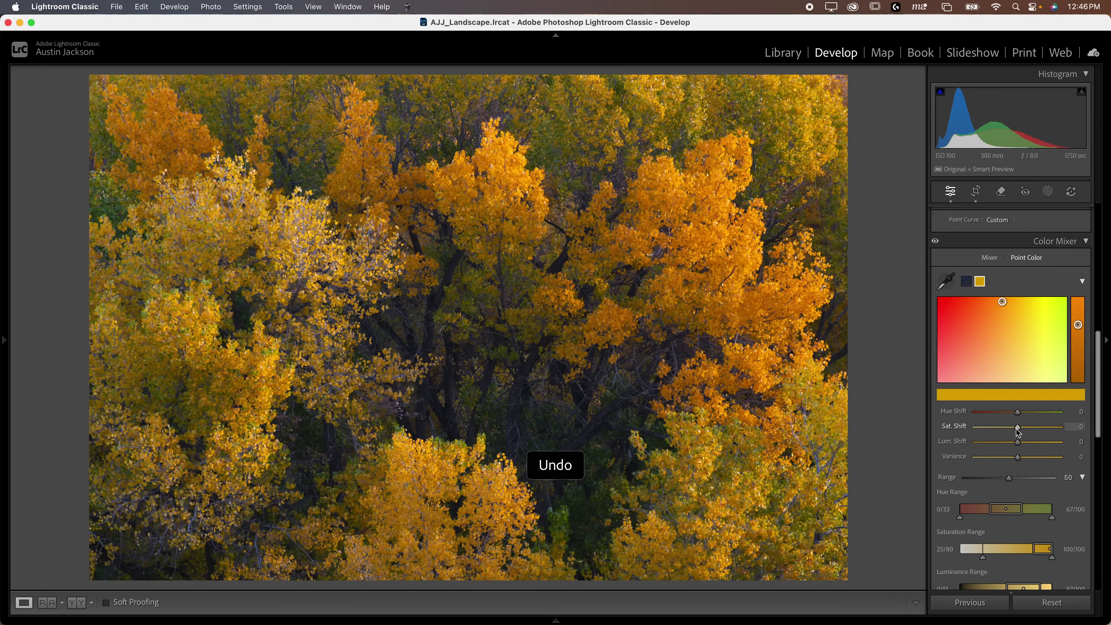
pyautogui.moveTo(1018, 442); pyautogui.dragTo(1036, 445)
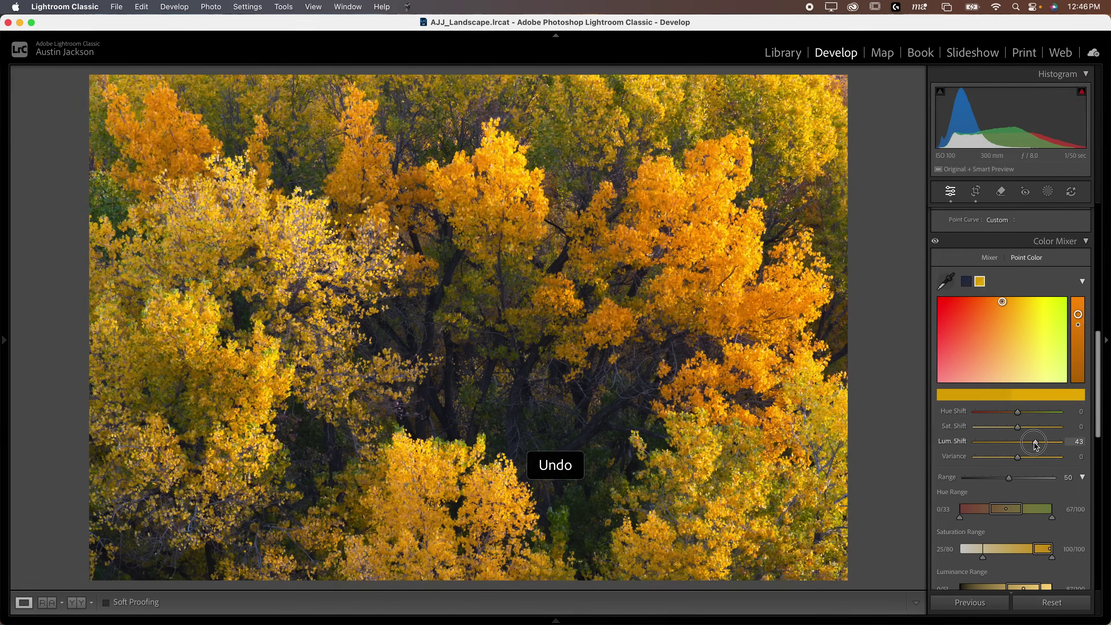
pyautogui.press('super+z')
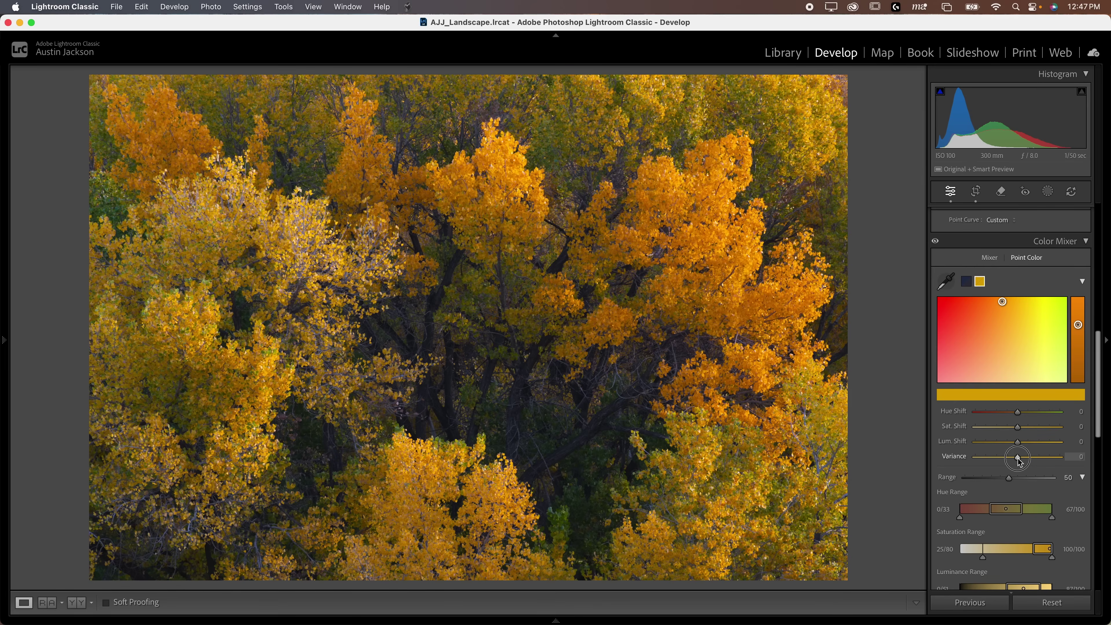
pyautogui.moveTo(1019, 460); pyautogui.dragTo(952, 462)
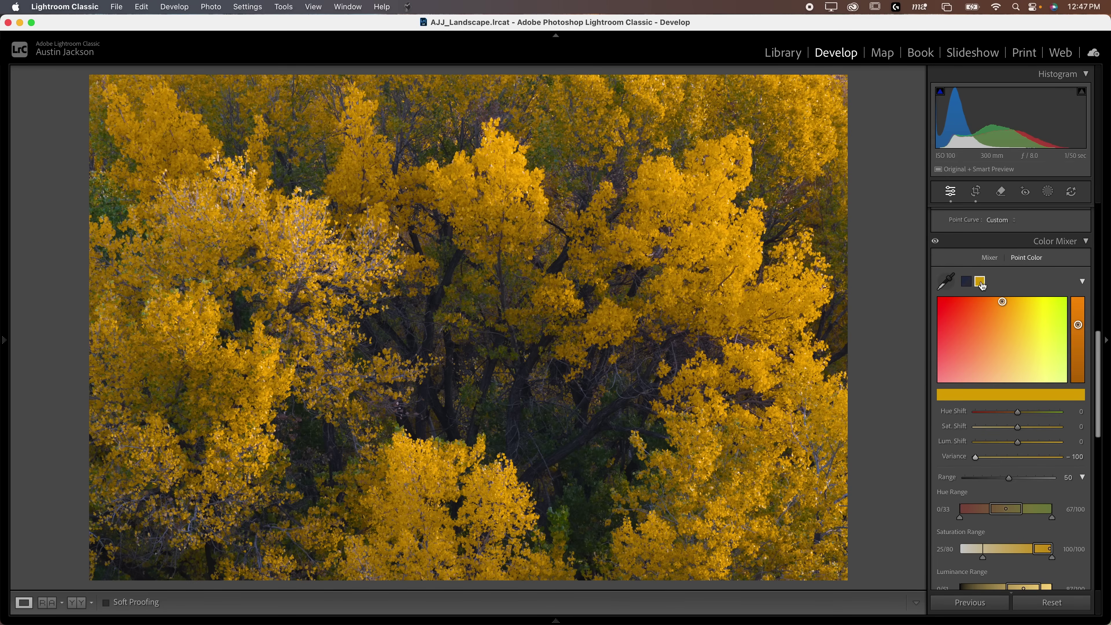
pyautogui.rightClick(981, 285)
# Delete the yellow point colour sample, undo the deletion, and reselect the sample.
pyautogui.click(994, 287)
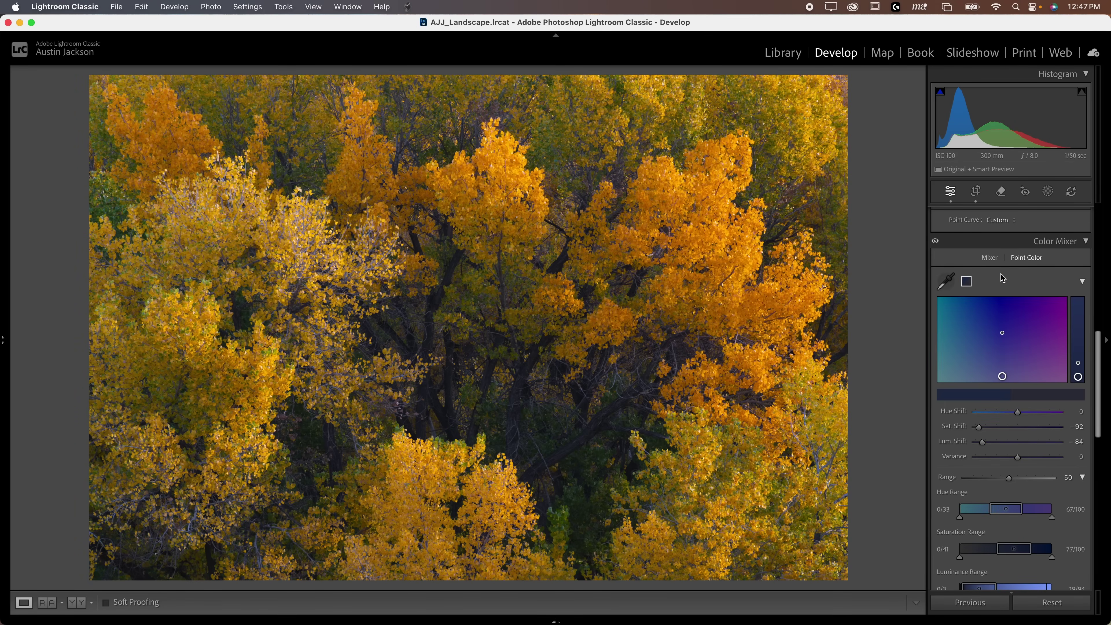
pyautogui.press('super+z')
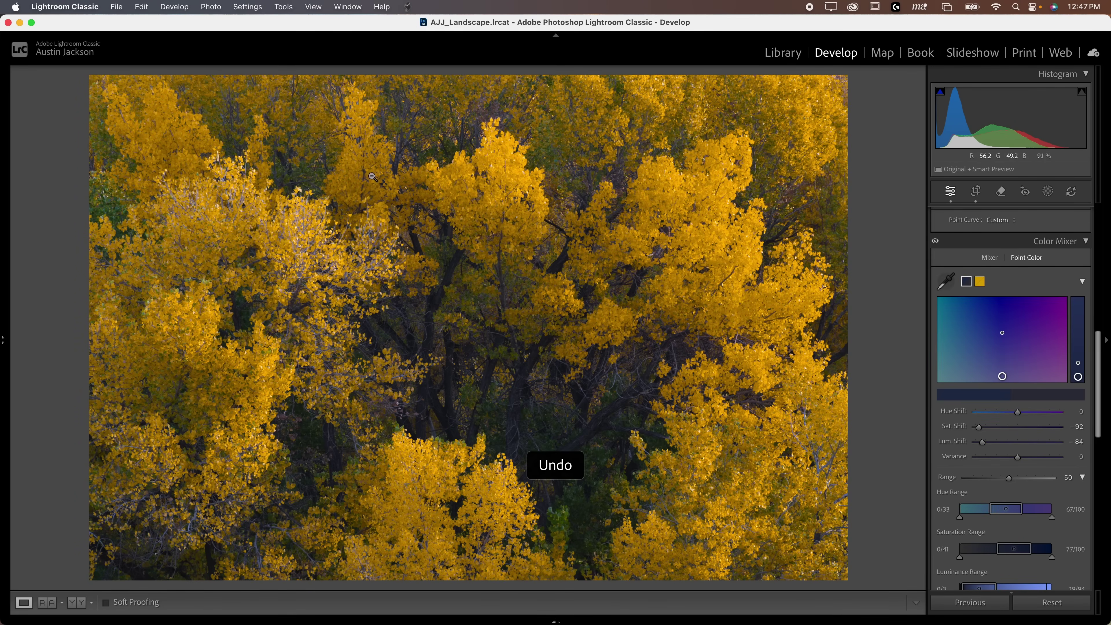
pyautogui.click(981, 283)
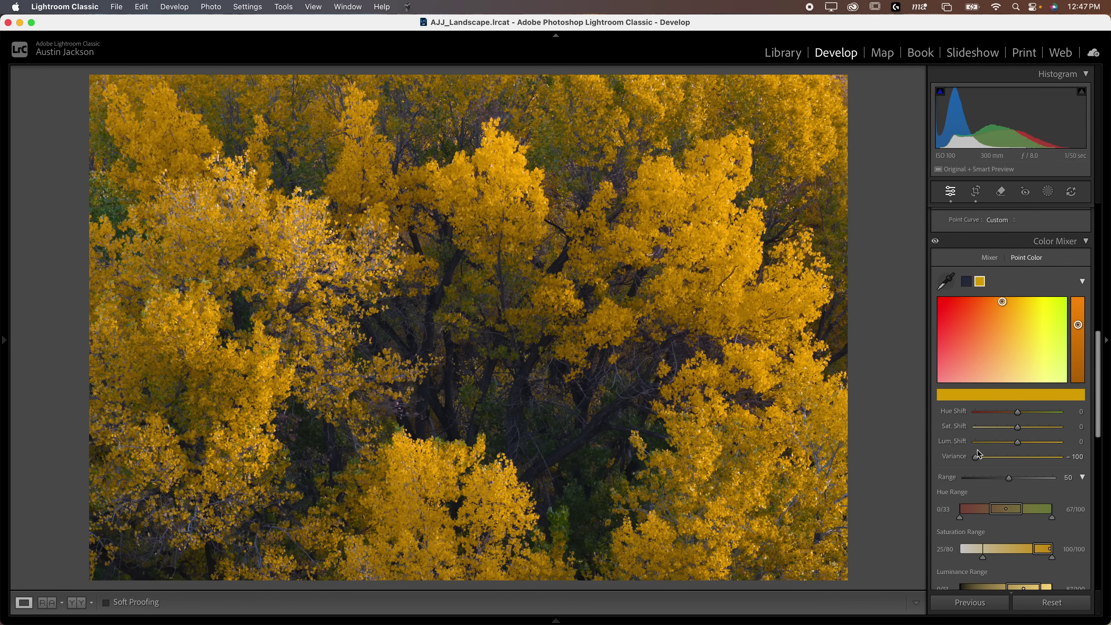
# Push the foliage Variance to +100, compare with the Color Mixer toggle, then reset it to 0.
pyautogui.moveTo(977, 460); pyautogui.dragTo(1102, 459)
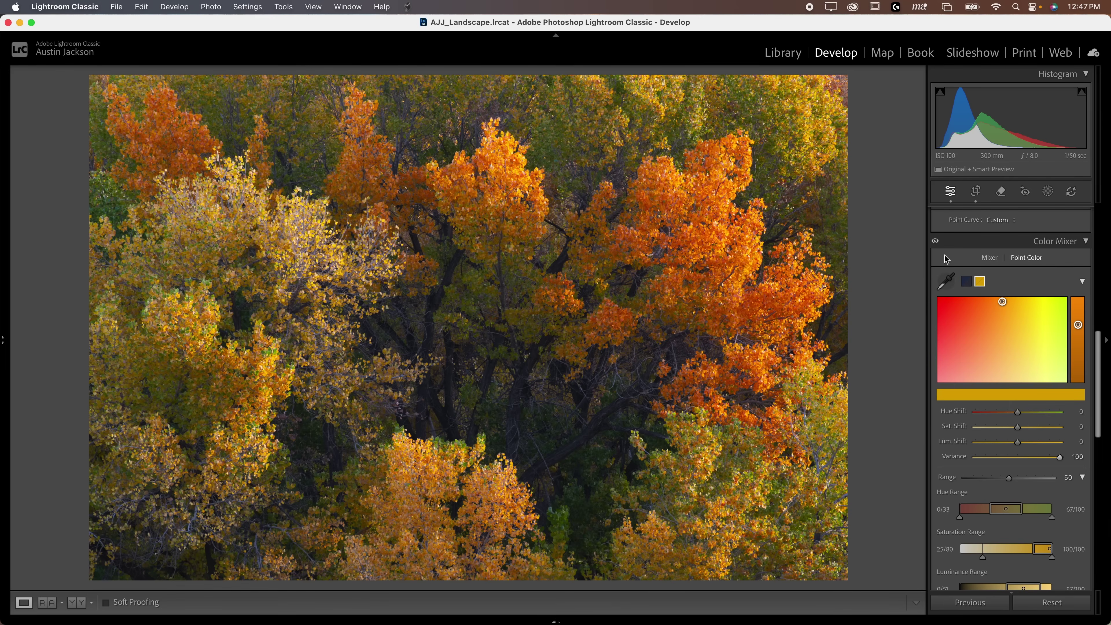
pyautogui.click(935, 241)
pyautogui.click(935, 241)
pyautogui.click(935, 241)
pyautogui.click(935, 241)
pyautogui.doubleClick(1060, 458)
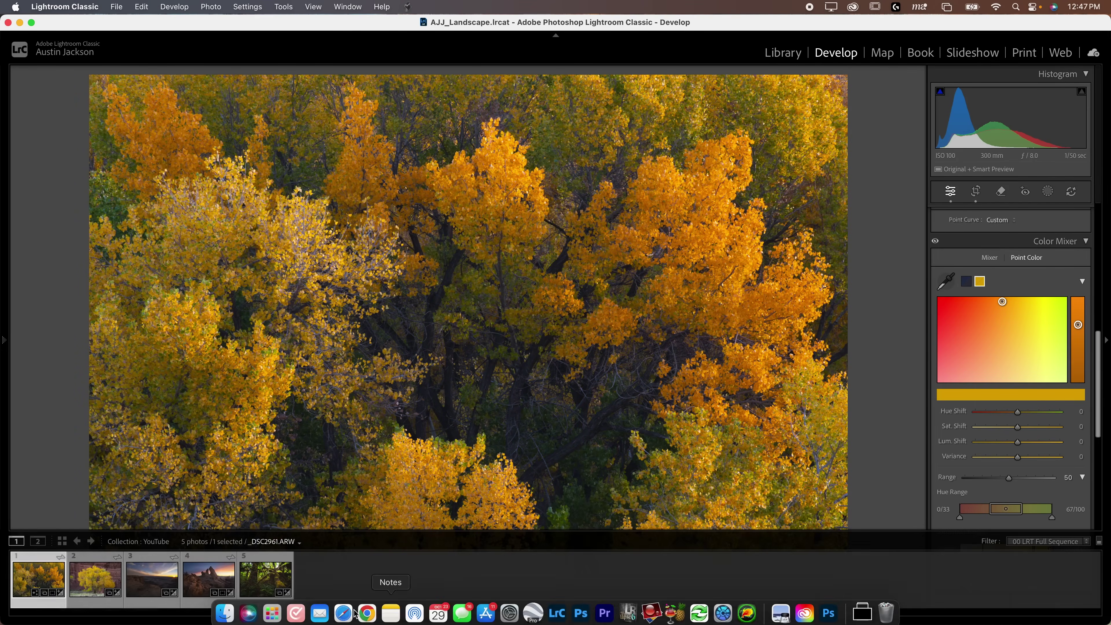
# Open the red-cliff tree photo, sample its foliage, set Variance to −100 and Sat Shift to 12.
pyautogui.click(92, 583)
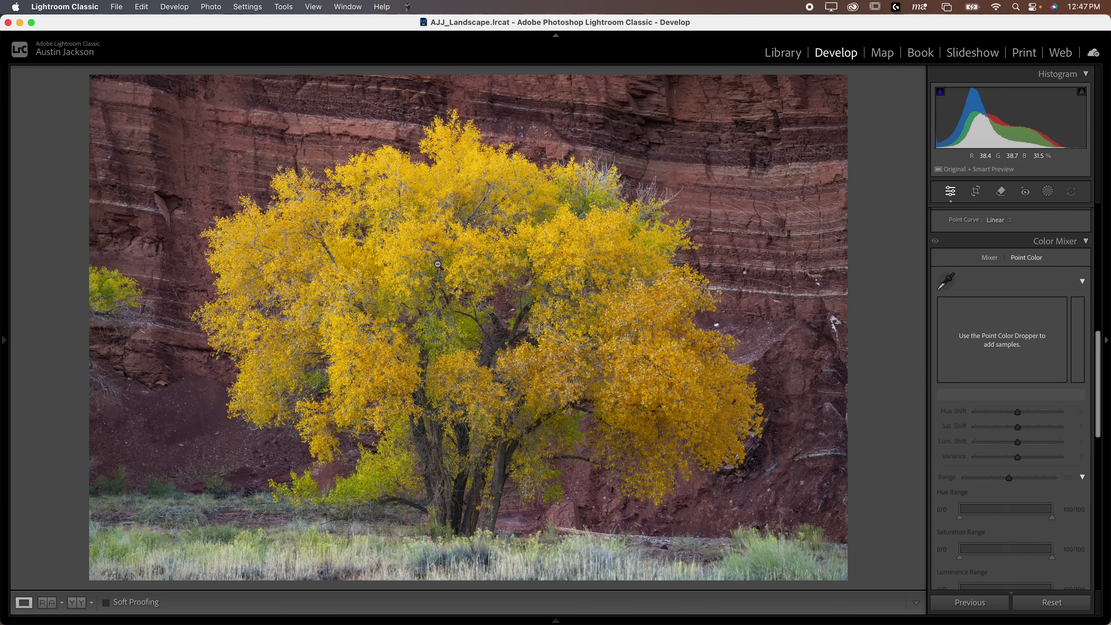
pyautogui.click(949, 284)
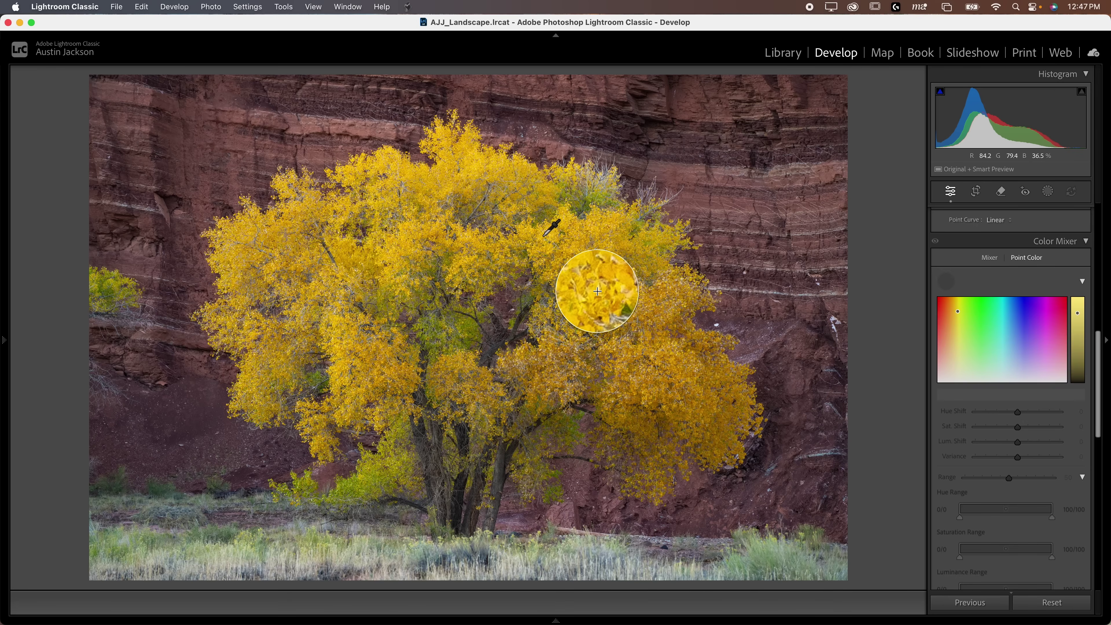
pyautogui.click(544, 235)
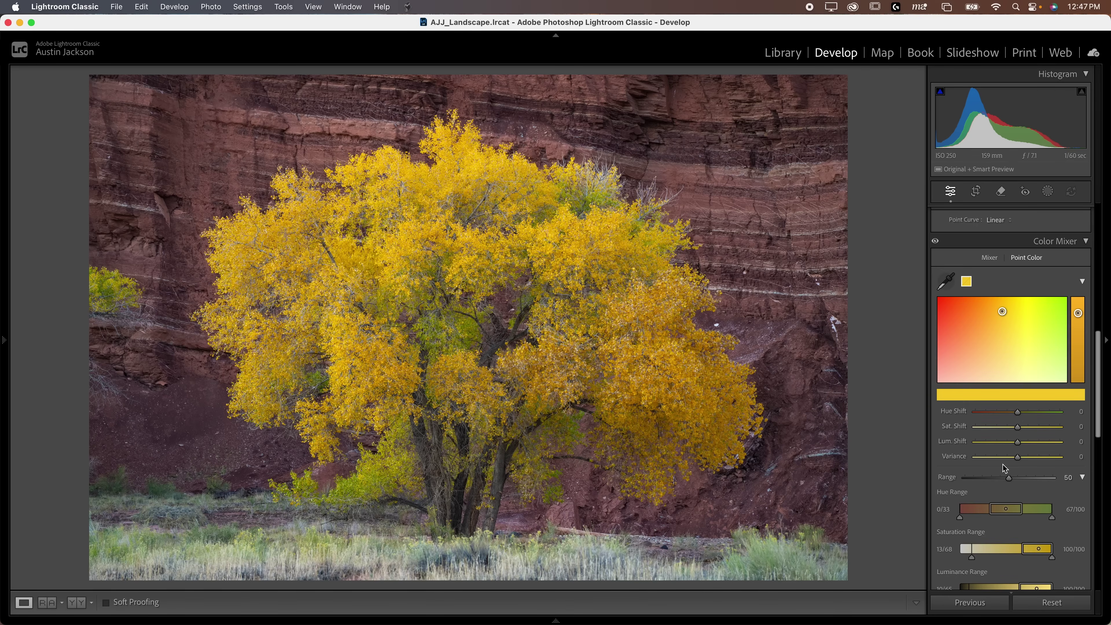
pyautogui.moveTo(1019, 459); pyautogui.dragTo(967, 462)
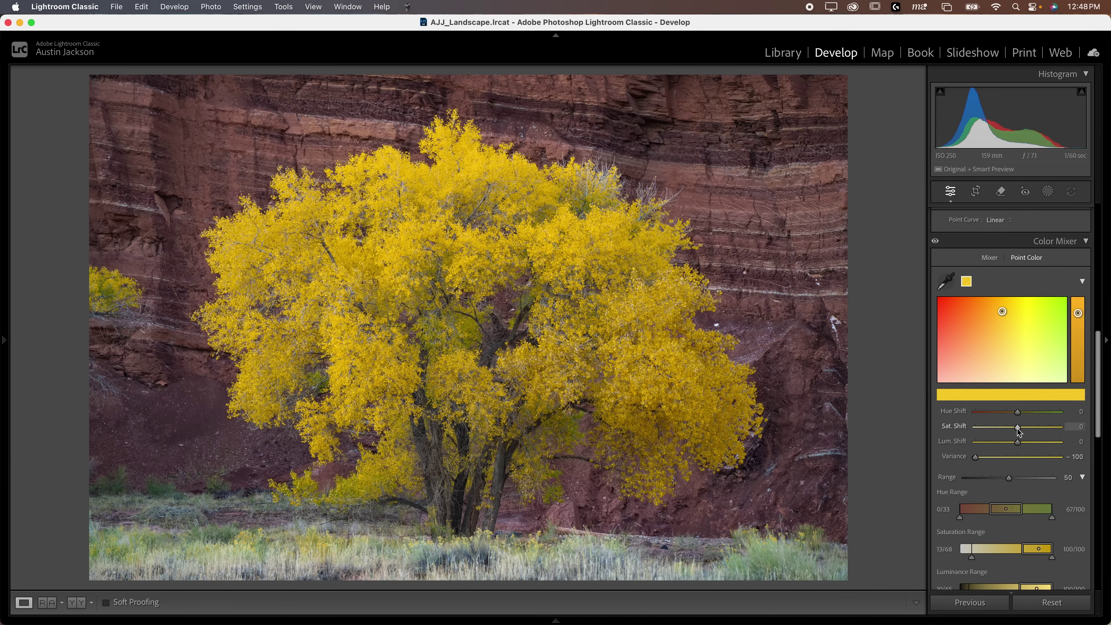
pyautogui.moveTo(1019, 432); pyautogui.dragTo(1010, 412)
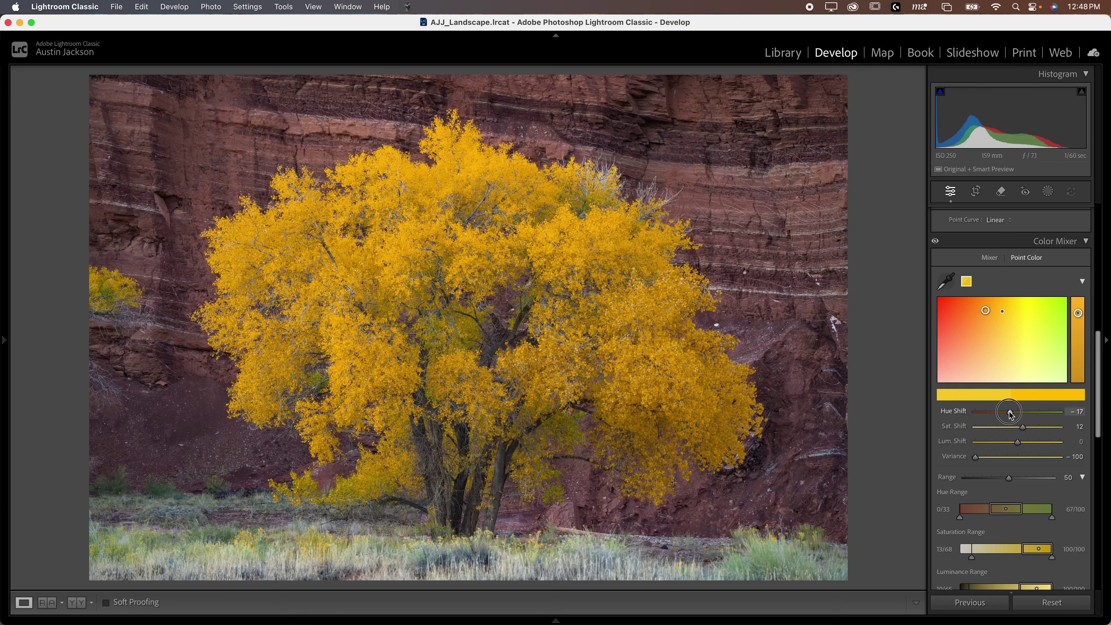
# Drop the foliage Variance back to −100, then ease it to −42 and compare the result.
pyautogui.click(977, 456)
pyautogui.moveTo(978, 459)
pyautogui.mouseDown()
pyautogui.moveTo(990, 457)
pyautogui.moveTo(962, 461)
pyautogui.mouseUp()
pyautogui.moveTo(994, 458); pyautogui.dragTo(1000, 460)
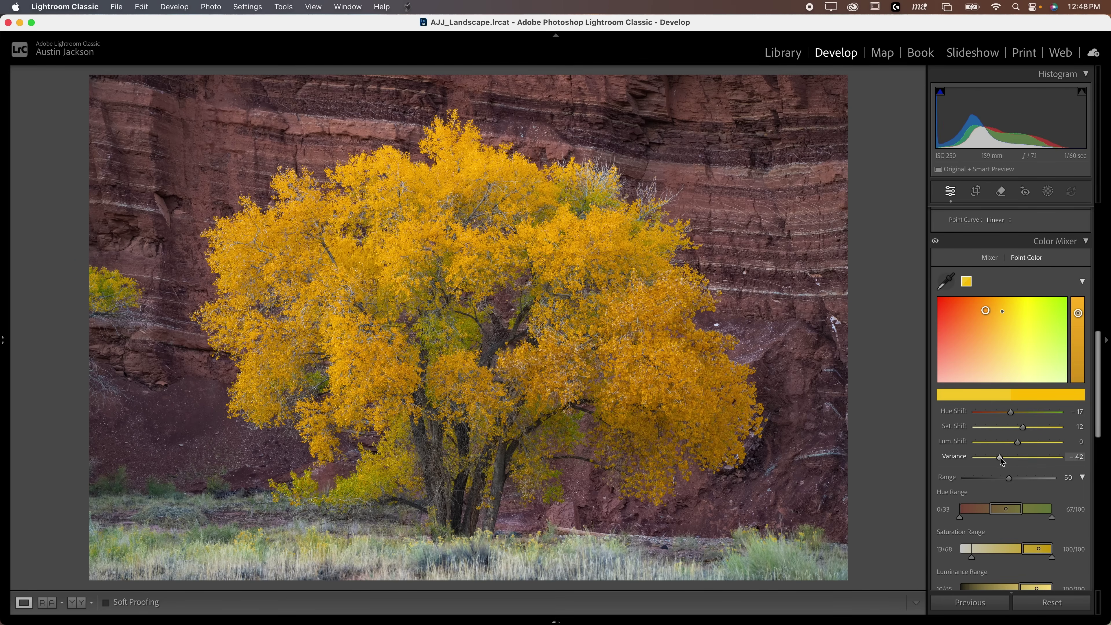
pyautogui.click(935, 241)
# Widen the foliage Range to 59, reset it to 50, then open the sunset canyon photo.
pyautogui.moveTo(1011, 479)
pyautogui.mouseDown()
pyautogui.moveTo(982, 478)
pyautogui.moveTo(1015, 477)
pyautogui.mouseUp()
pyautogui.doubleClick(947, 477)
pyautogui.moveTo(267, 619)
pyautogui.click(152, 578)
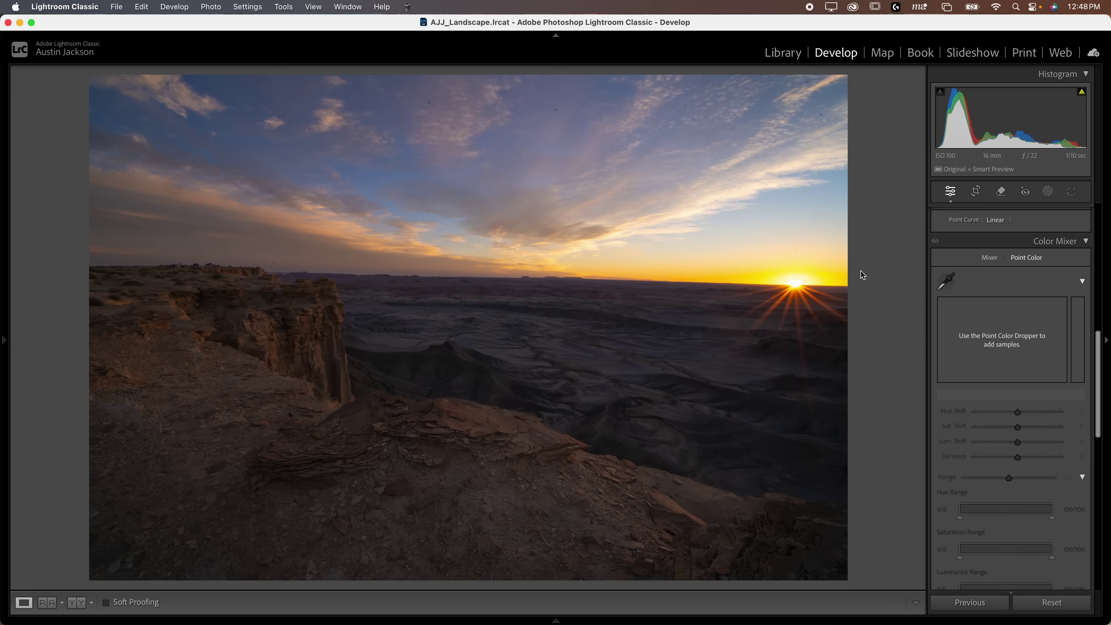
# Zoom into the canyon sky and back out, then sample the blue sky as a point colour.
pyautogui.click(432, 107)
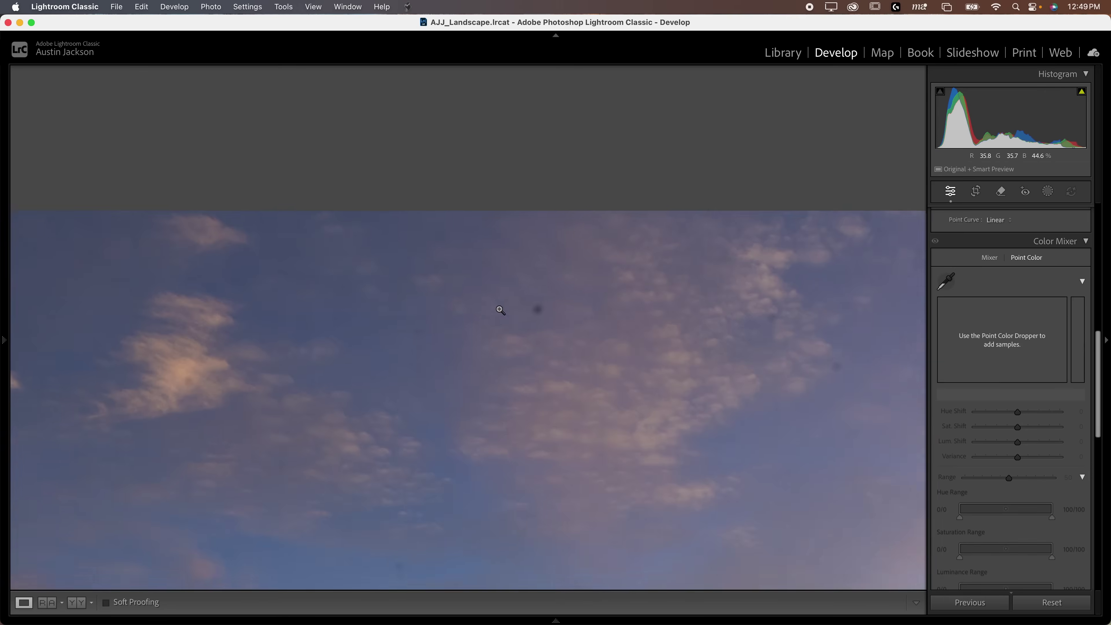
pyautogui.click(504, 310)
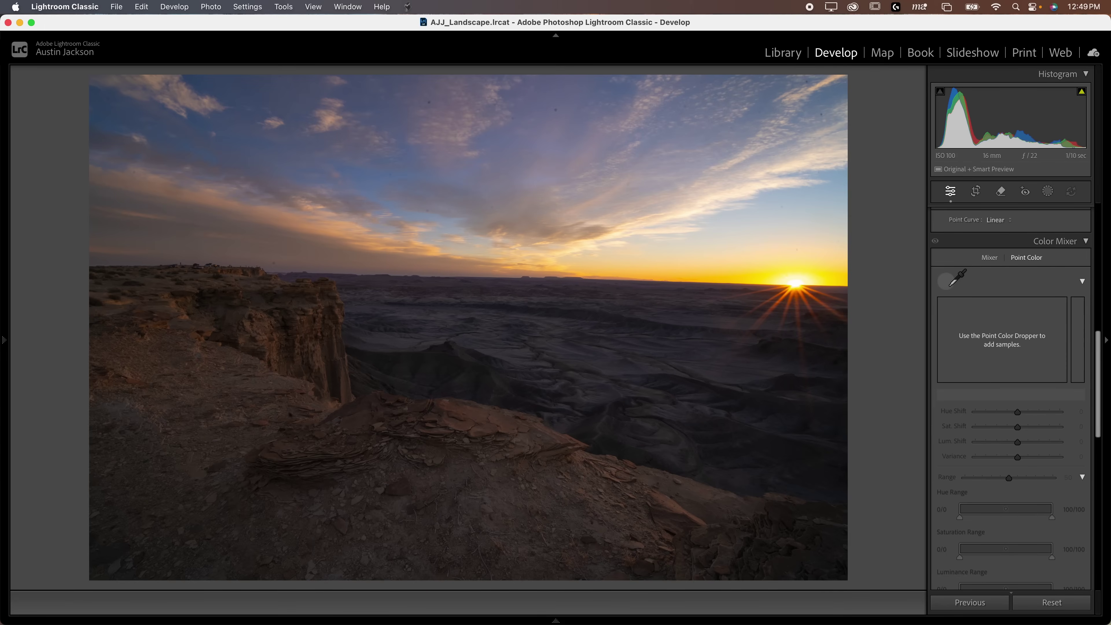
pyautogui.click(946, 280)
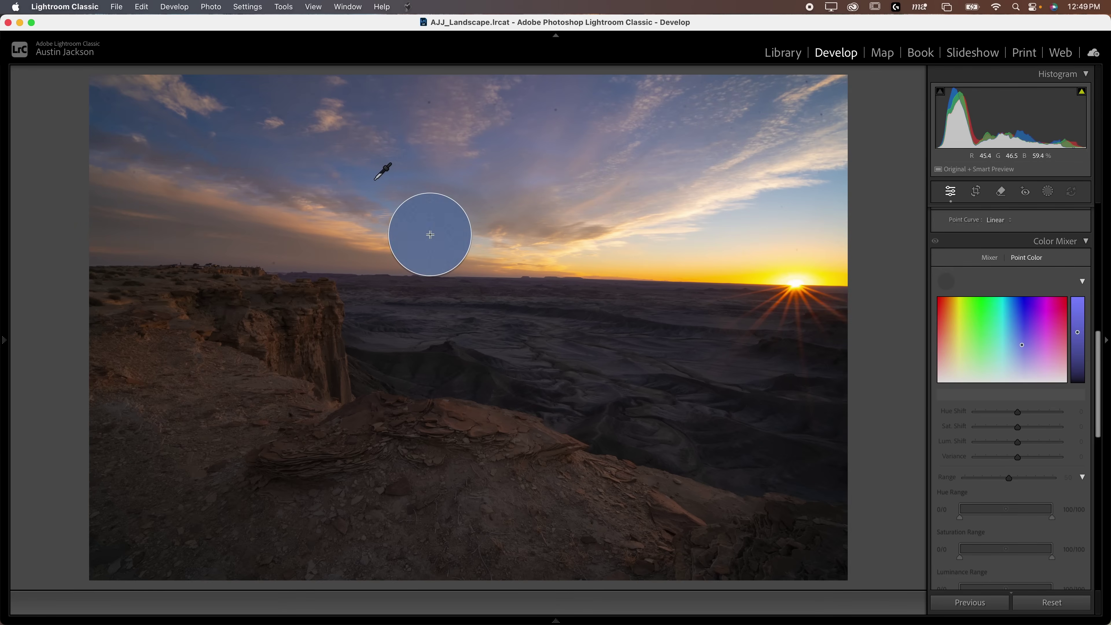
pyautogui.click(357, 172)
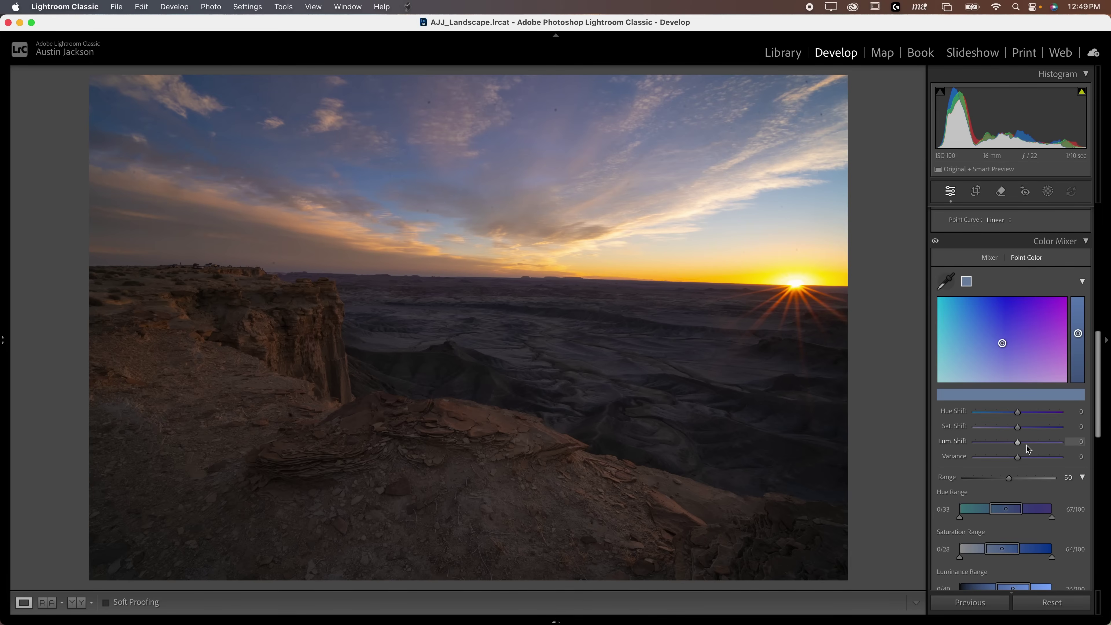
# Test sky Variance at 100 and −100, then widen its Range to 88 while inspecting clouds at 1:1.
pyautogui.moveTo(1018, 458); pyautogui.dragTo(1078, 462)
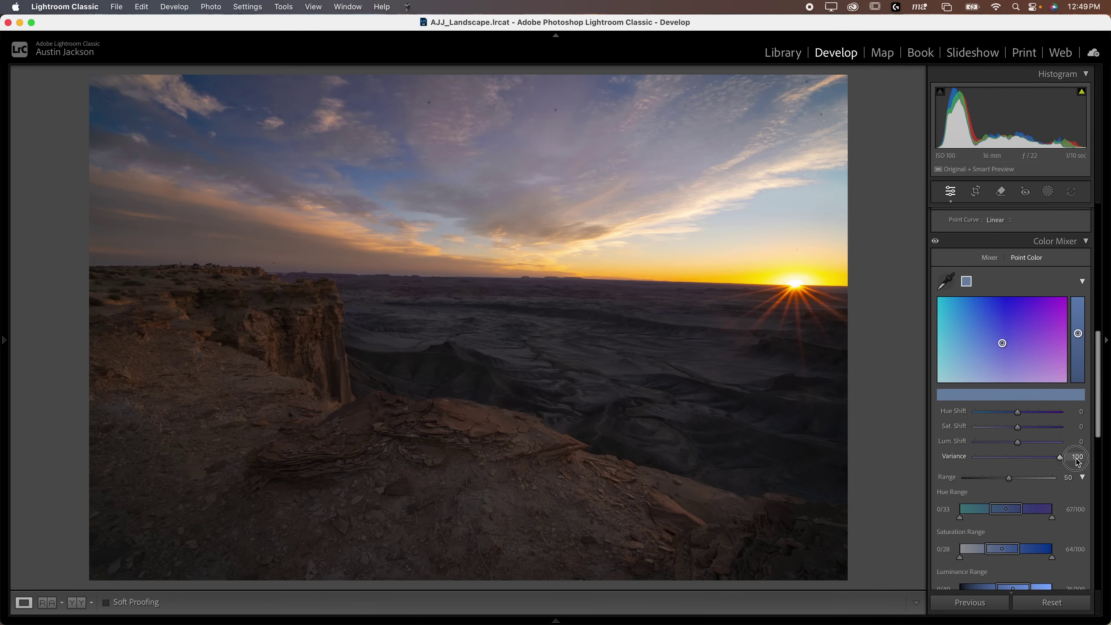
pyautogui.moveTo(1077, 462); pyautogui.dragTo(954, 461)
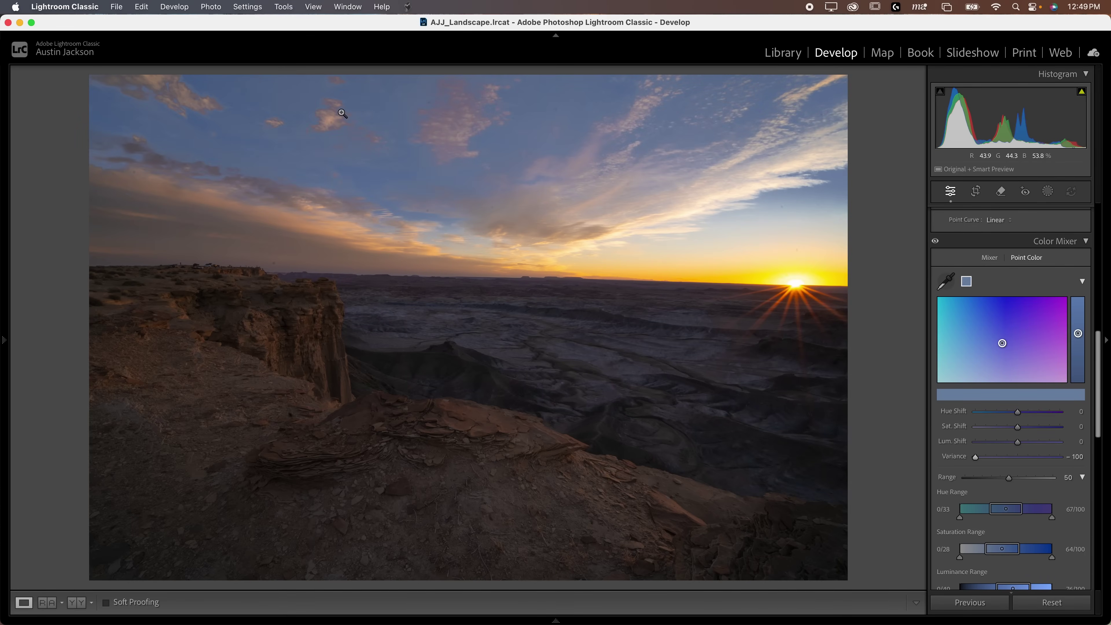
pyautogui.click(330, 117)
pyautogui.moveTo(329, 120); pyautogui.dragTo(422, 241)
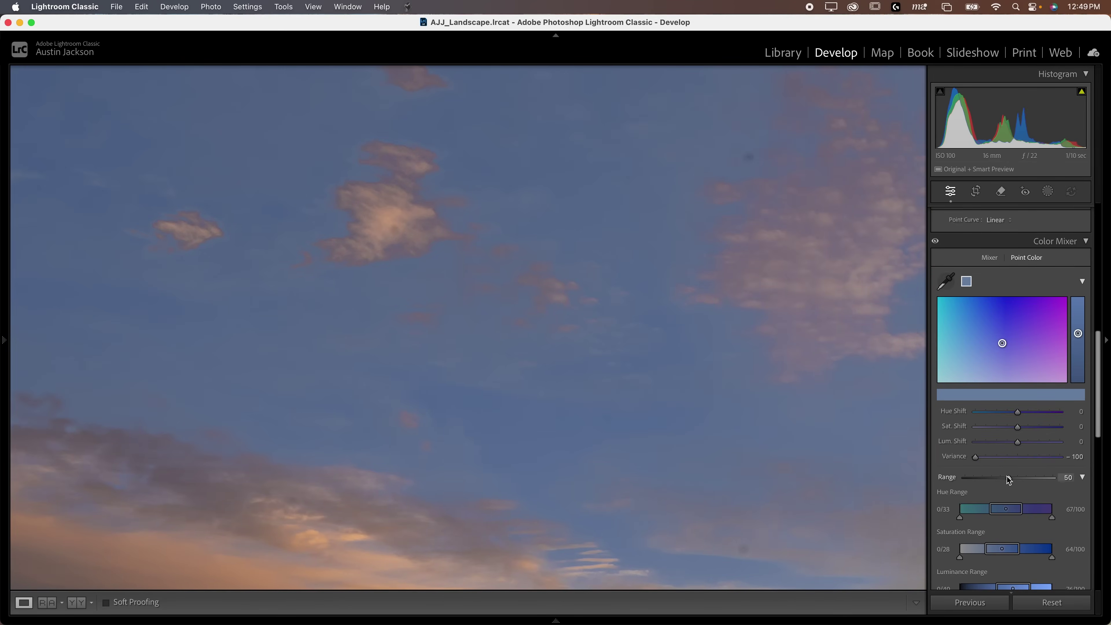
pyautogui.moveTo(1009, 477); pyautogui.dragTo(1046, 496)
pyautogui.click(793, 449)
# Set the sky sample's Variance to −49 and compare the photo with the Color Mixer on and off.
pyautogui.moveTo(975, 457); pyautogui.dragTo(997, 462)
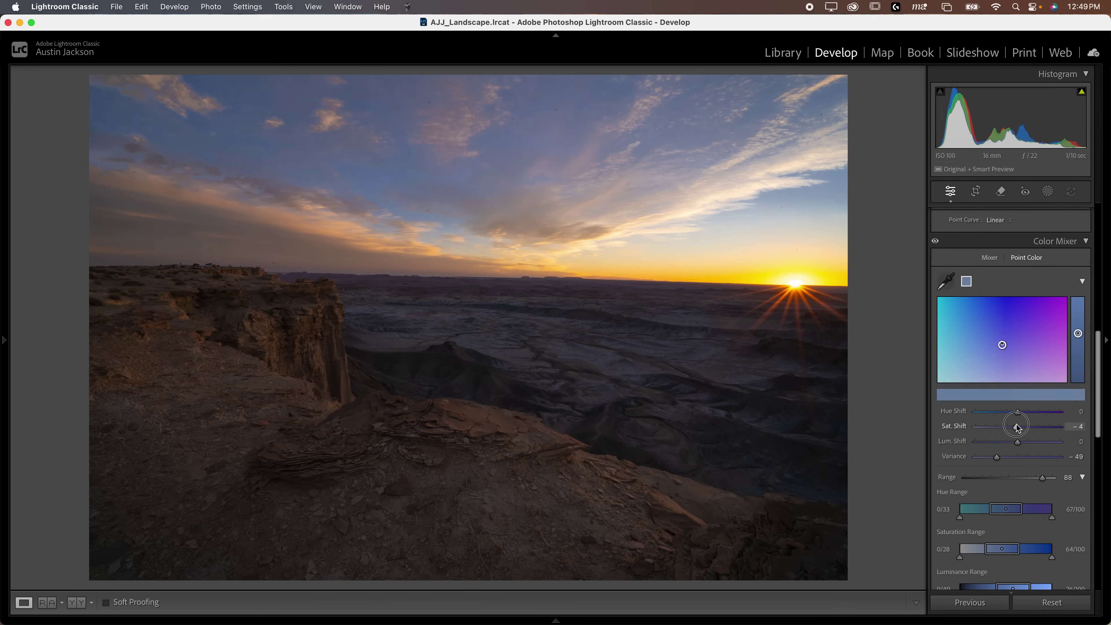
pyautogui.moveTo(936, 242); pyautogui.dragTo(937, 243)
pyautogui.click(936, 244)
pyautogui.moveTo(937, 244); pyautogui.dragTo(936, 244)
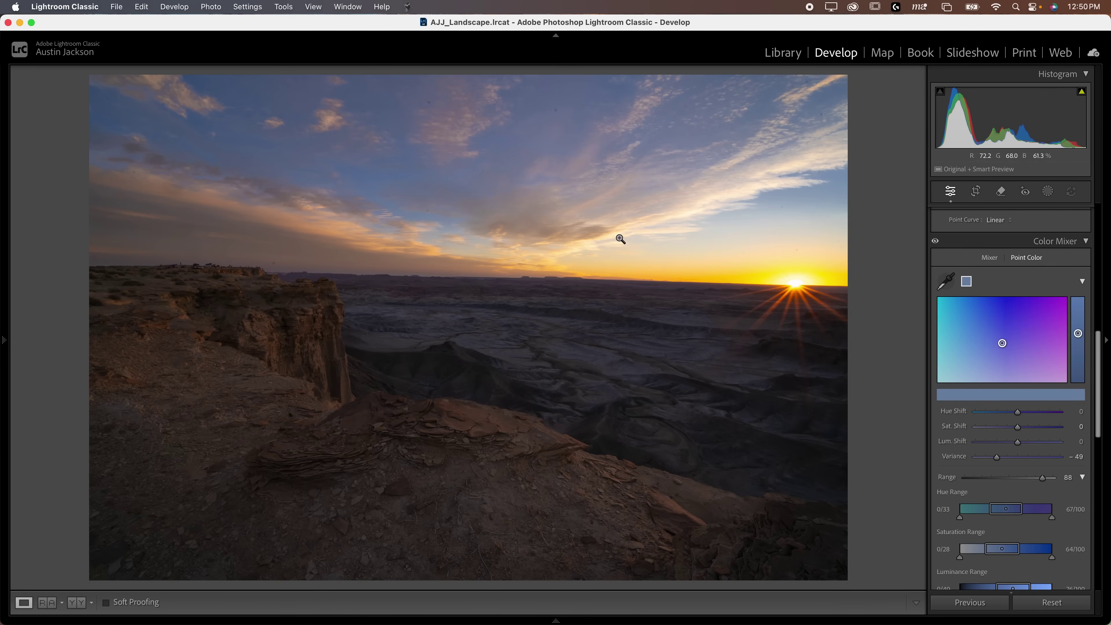
pyautogui.click(936, 243)
pyautogui.click(935, 243)
# Delete the global sky colour sample and create a new Sky mask.
pyautogui.rightClick(967, 289)
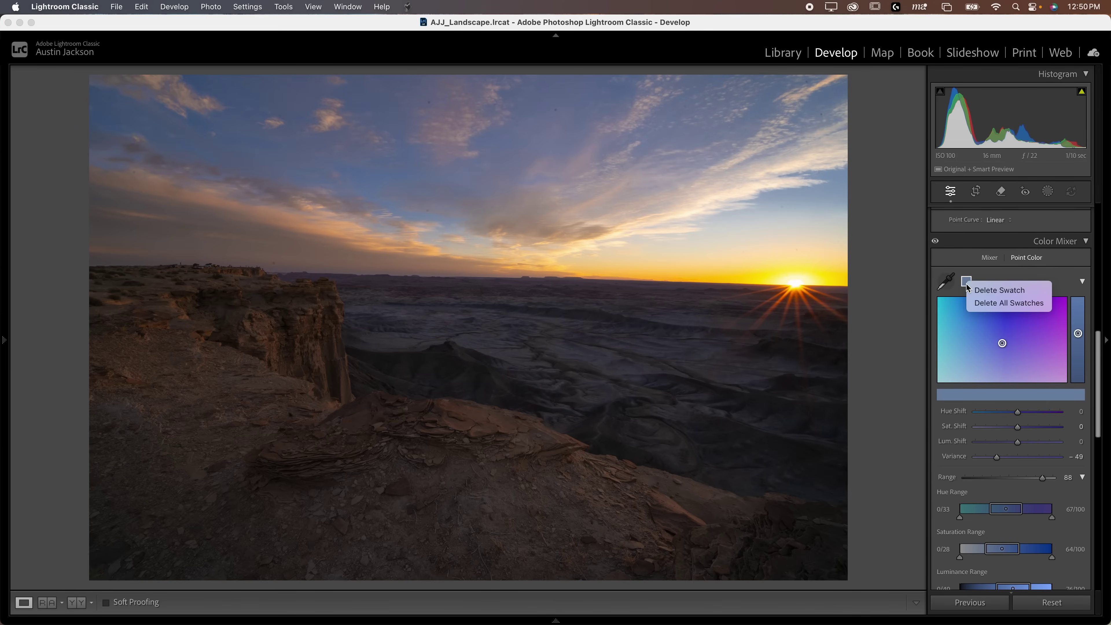
pyautogui.click(979, 287)
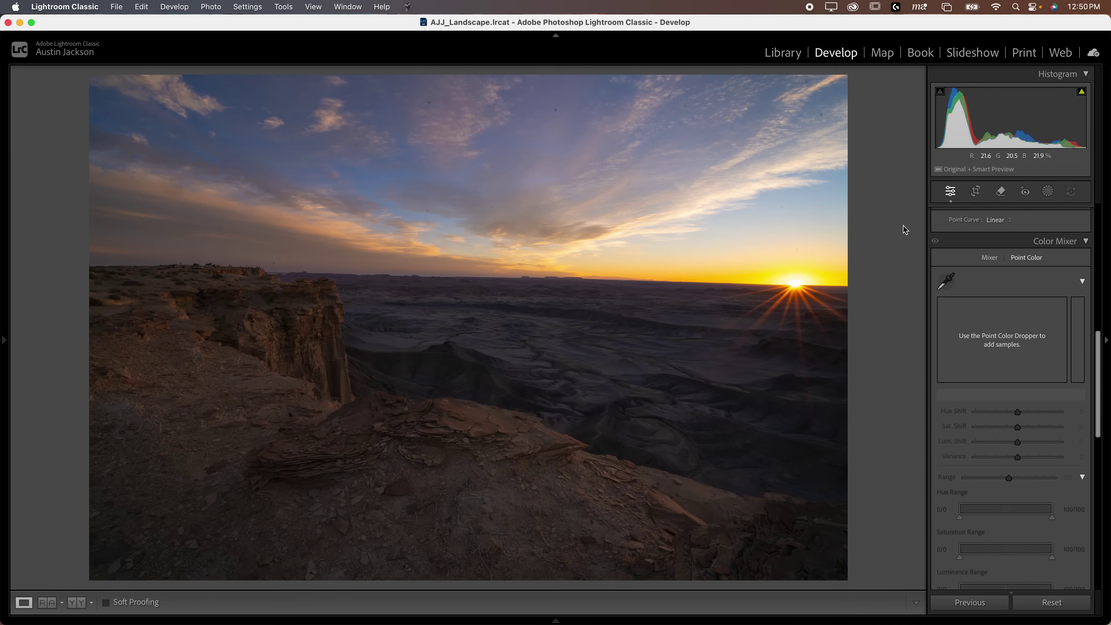
pyautogui.click(1049, 194)
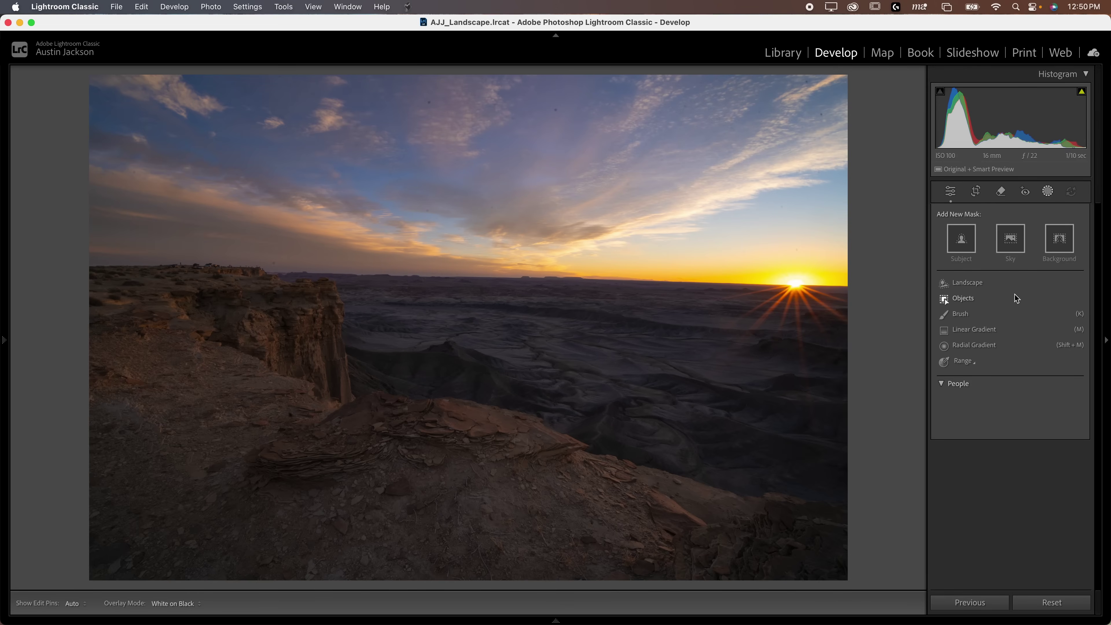
pyautogui.click(1012, 241)
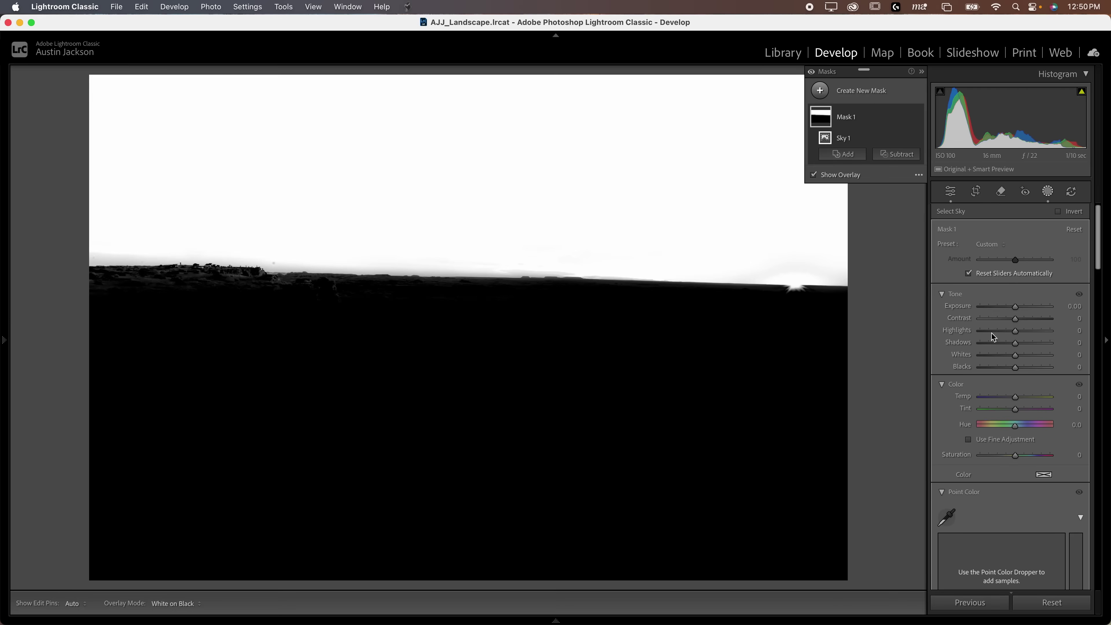
# Sample the sky's blue as a point colour inside the mask and lower its Variance to -37.
pyautogui.scroll(-5, 991, 345)
pyautogui.click(947, 358)
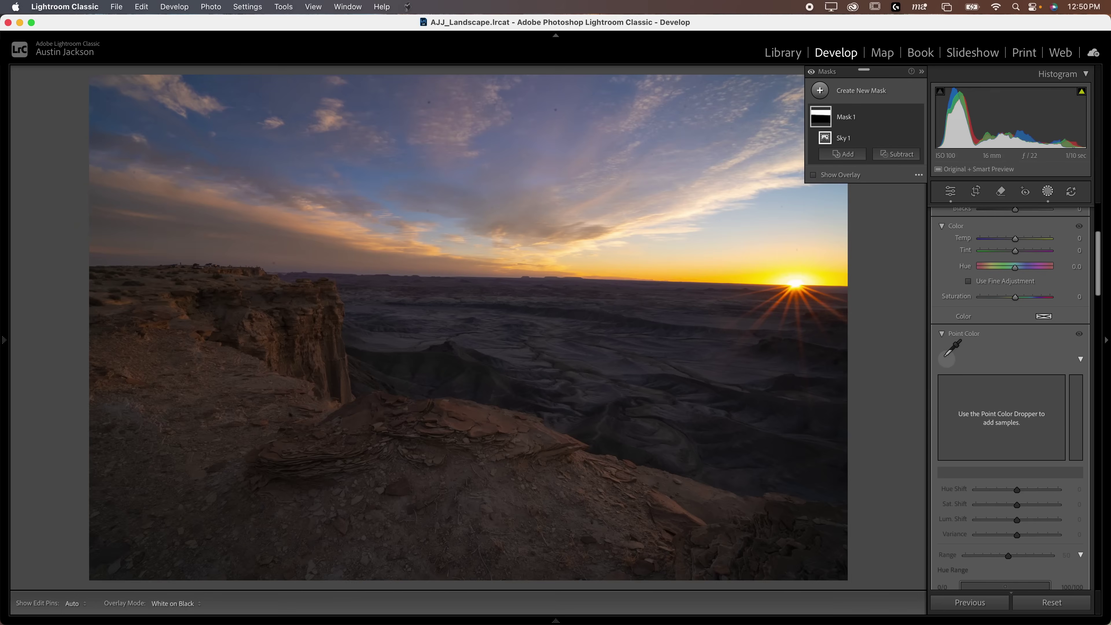
pyautogui.click(322, 204)
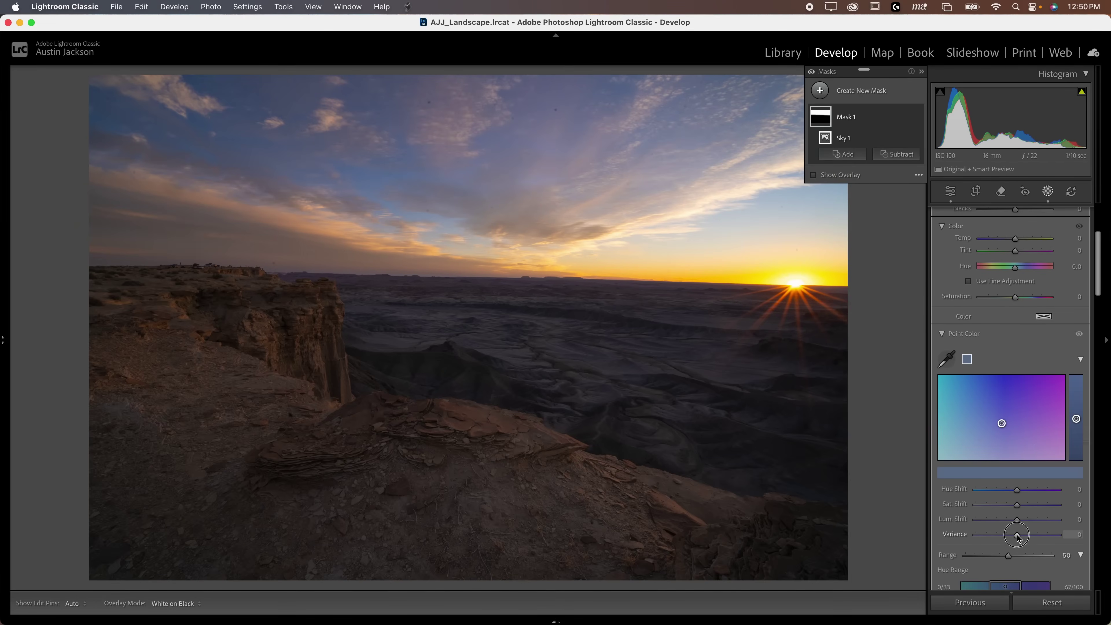
pyautogui.moveTo(1017, 535); pyautogui.dragTo(1010, 490)
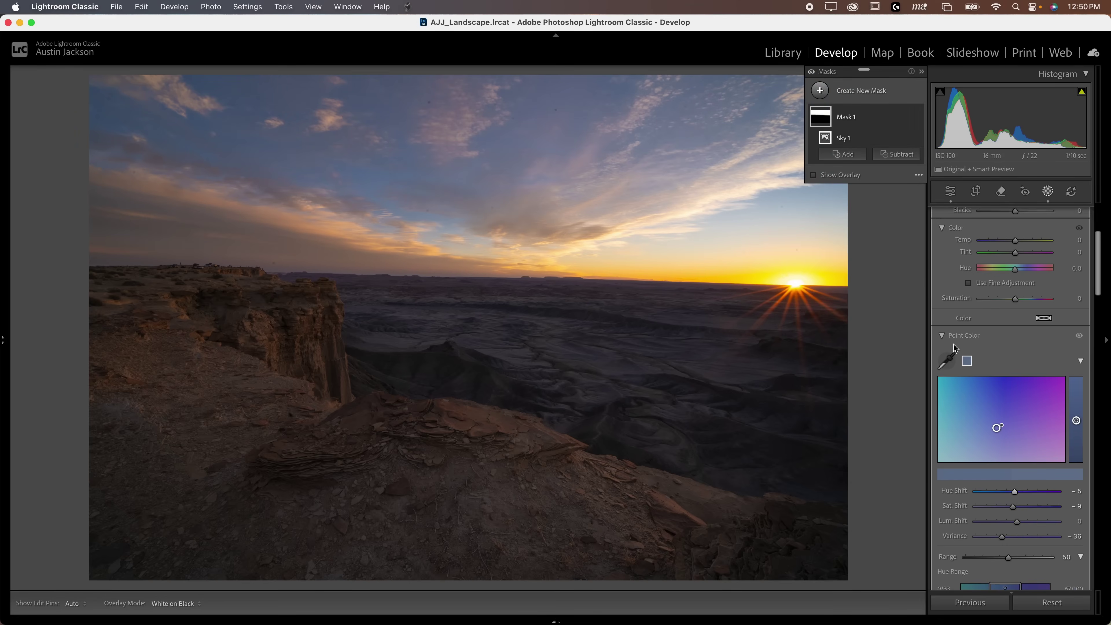
pyautogui.scroll(5, 954, 345)
pyautogui.moveTo(918, 117)
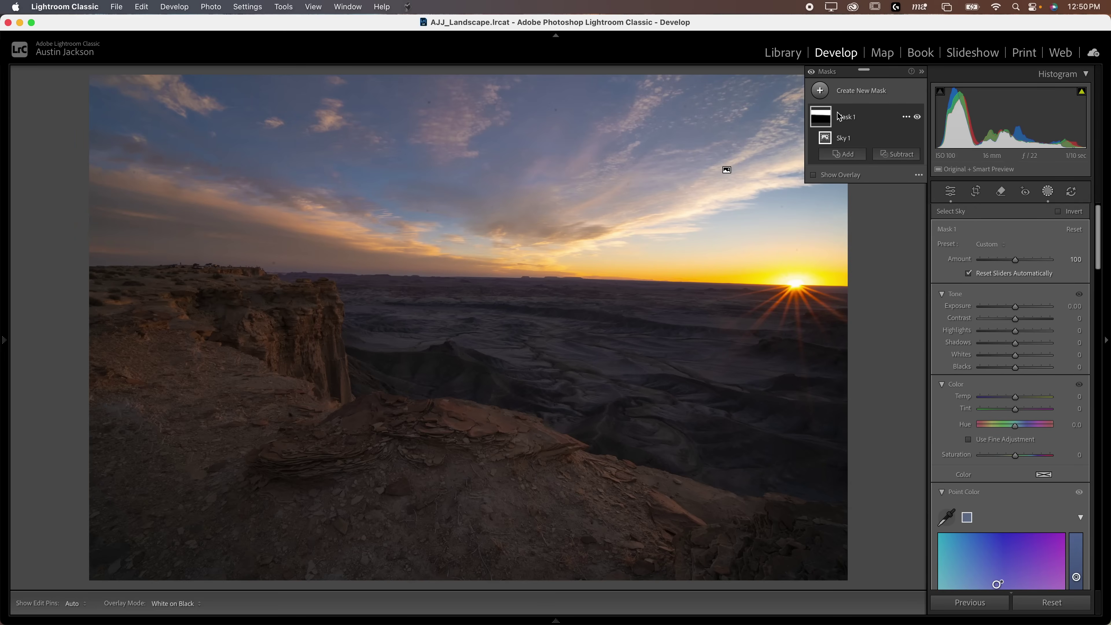
pyautogui.scroll(-5, 1000, 336)
pyautogui.scroll(-3, 988, 424)
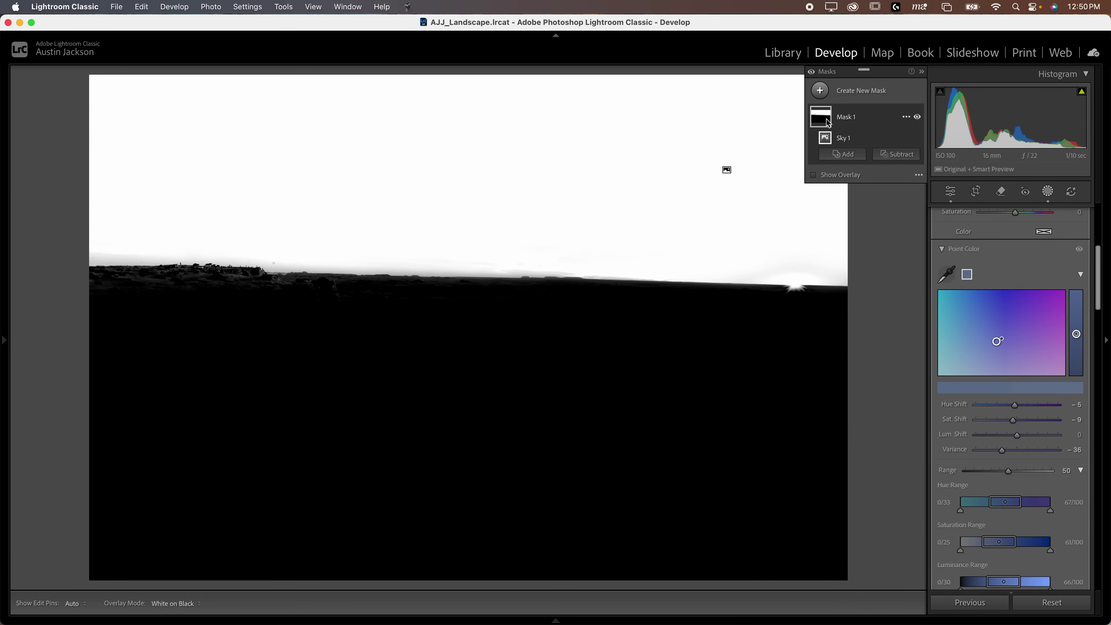
pyautogui.moveTo(298, 621)
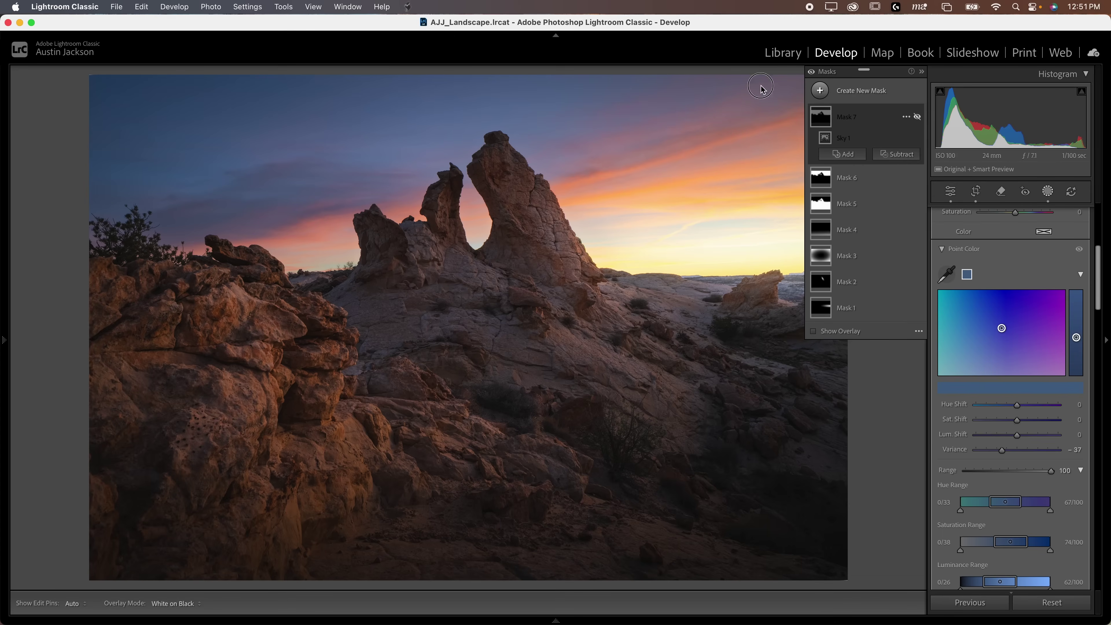
# Select Mask 7, toggle its point colour effect off and on, then open the mossy forest photo.
pyautogui.click(918, 118)
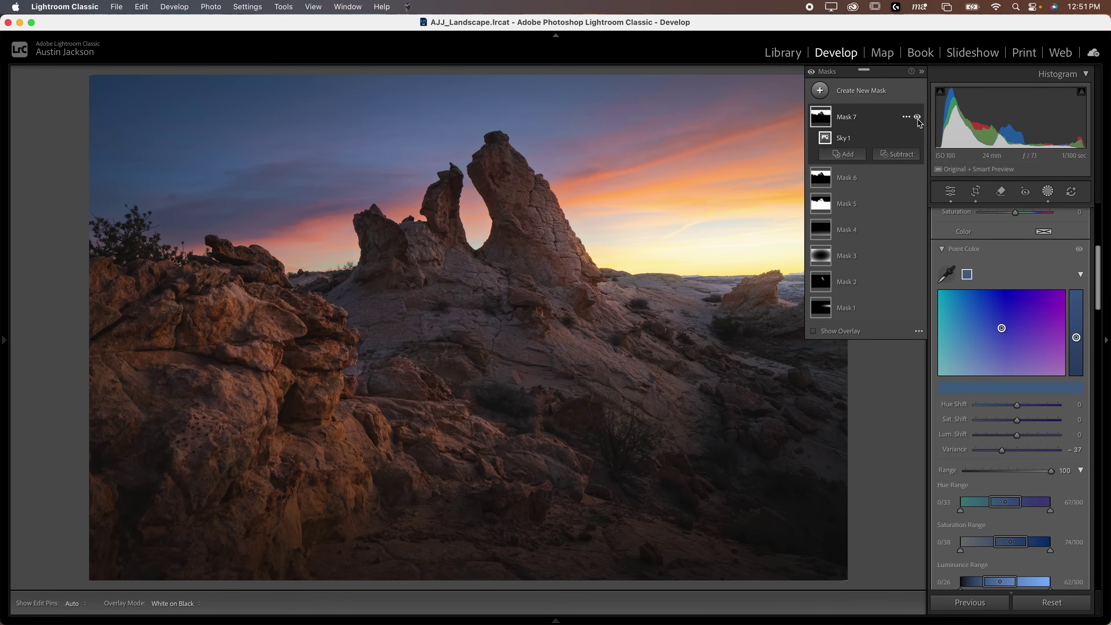
pyautogui.click(1079, 249)
pyautogui.click(1079, 249)
pyautogui.click(1079, 249)
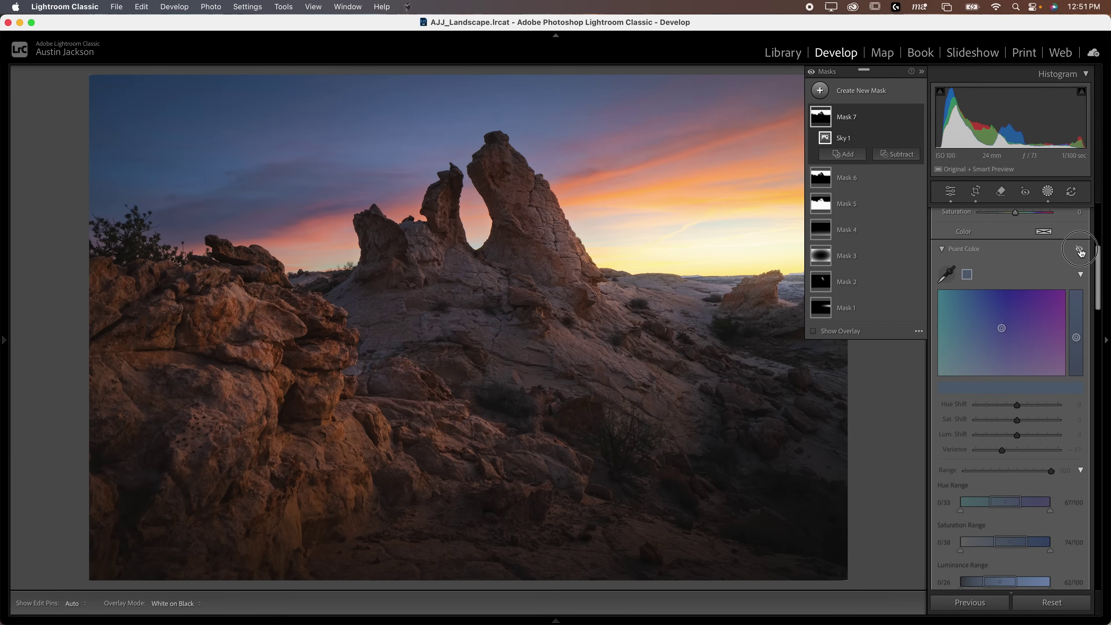
pyautogui.click(1079, 249)
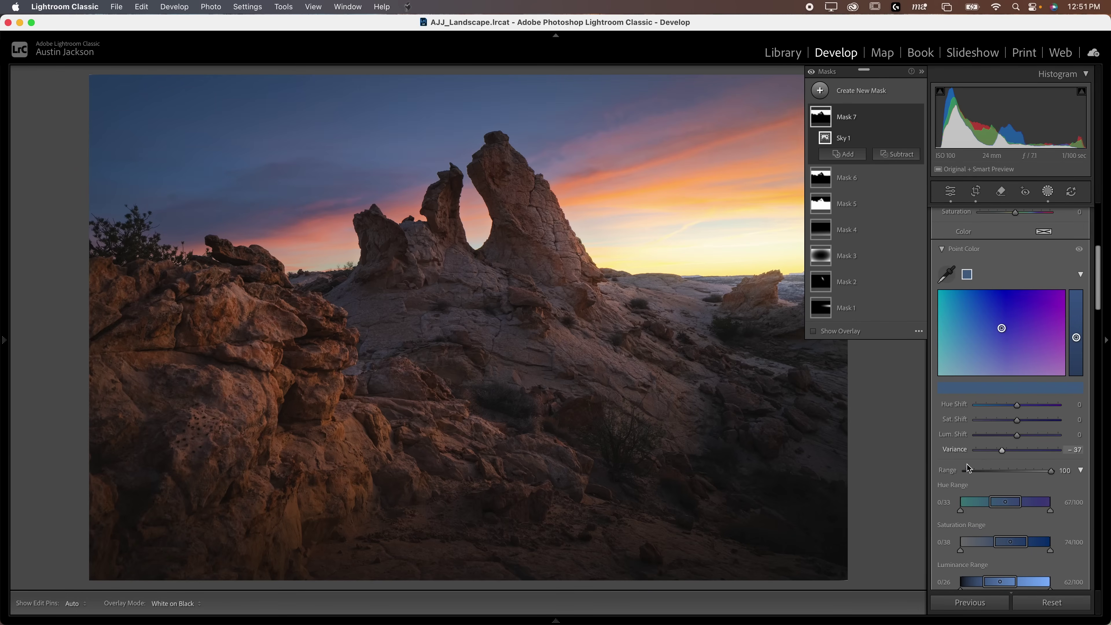
pyautogui.moveTo(271, 618)
pyautogui.click(266, 577)
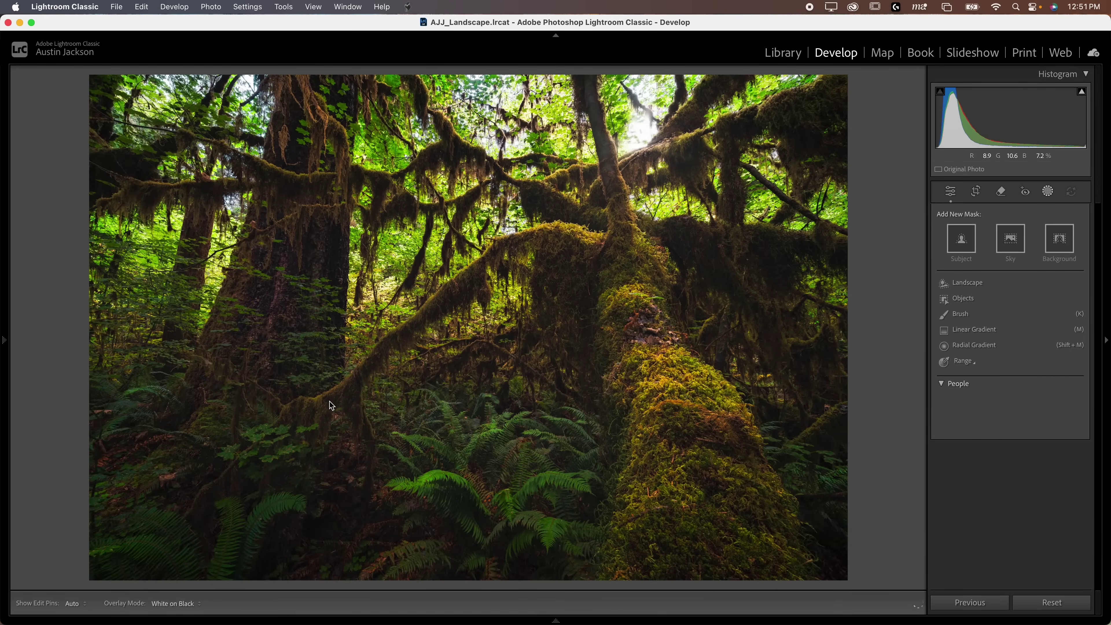
# Return to global edits and sample the bright green leaves above the trunk as a point colour.
pyautogui.click(950, 194)
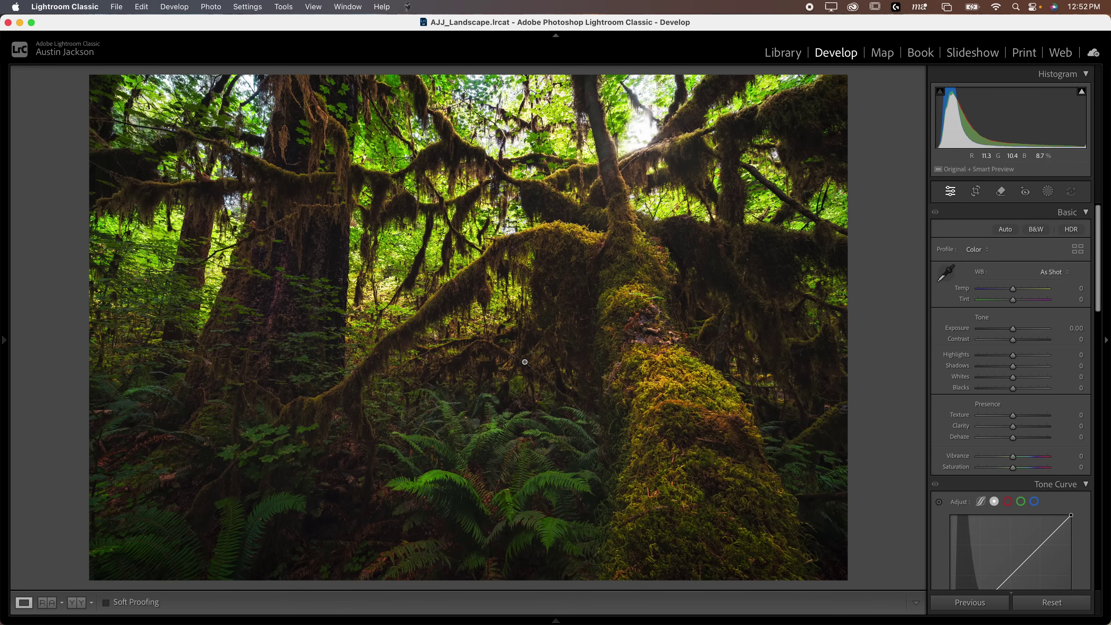
pyautogui.scroll(-10, 1032, 472)
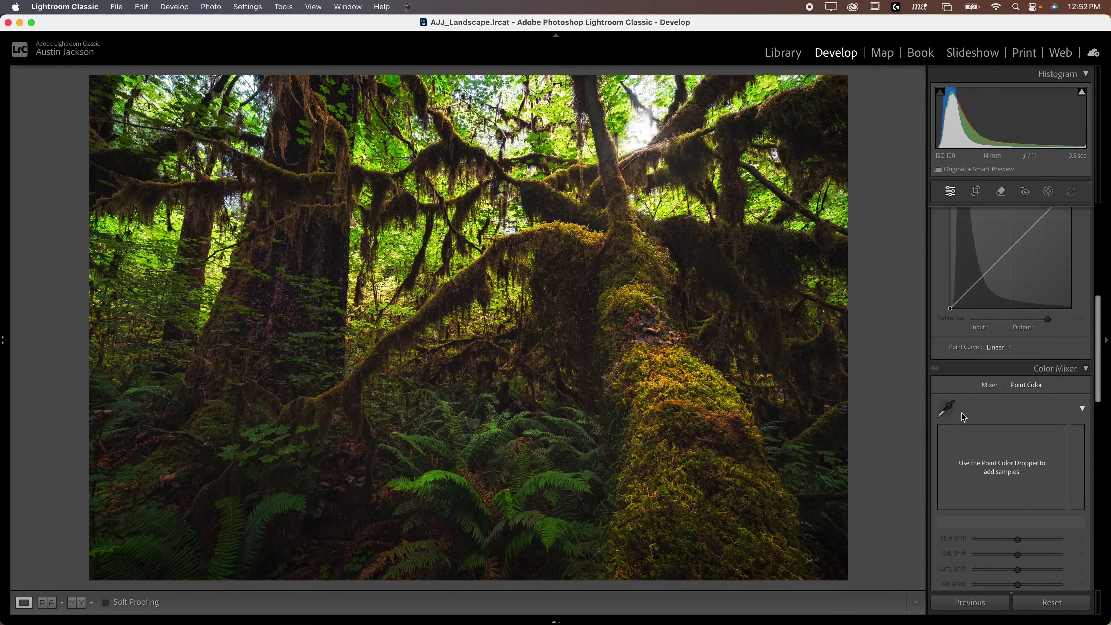
pyautogui.click(946, 409)
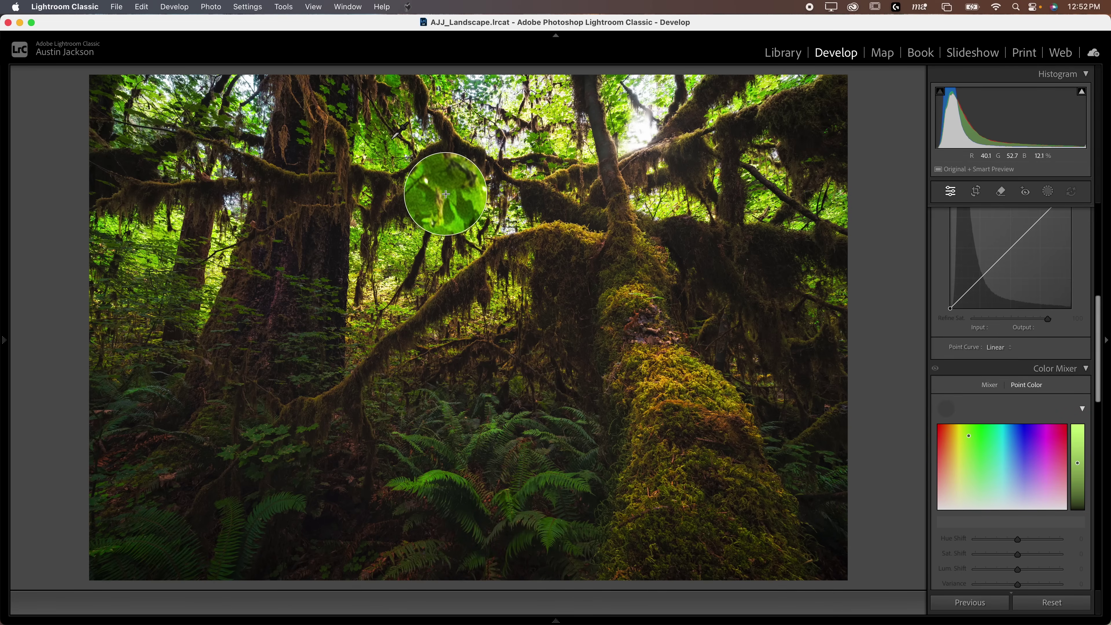
pyautogui.click(393, 140)
pyautogui.scroll(-3, 998, 568)
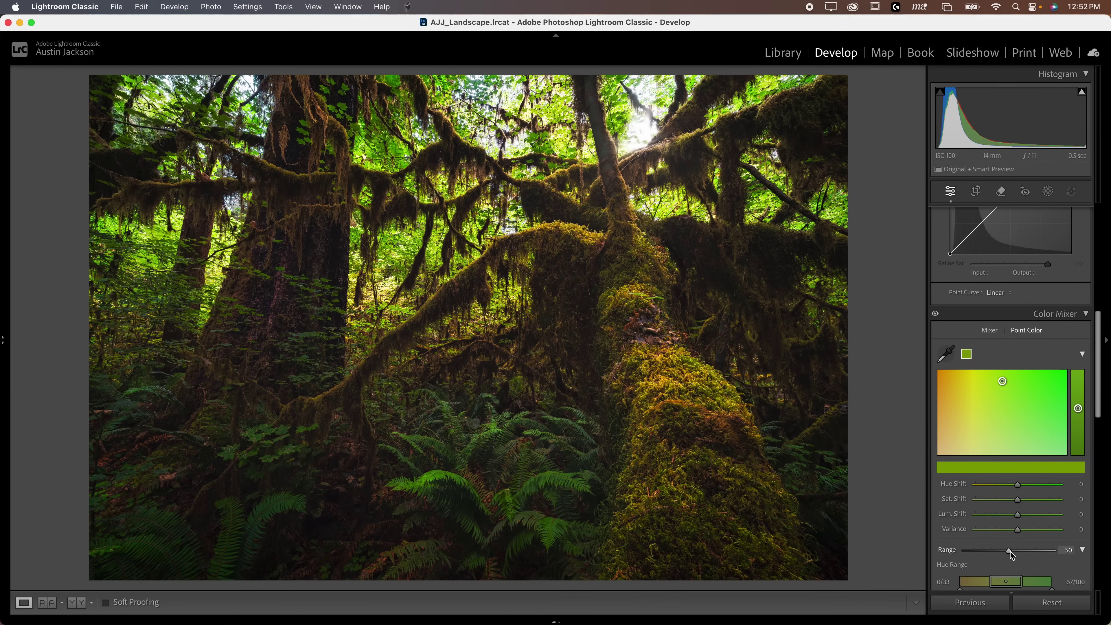
# Set the green sample's Range to 100 and Variance to -100, comparing with the Color Mixer off and on.
pyautogui.moveTo(1012, 554); pyautogui.dragTo(1080, 552)
pyautogui.scroll(-5, 1008, 455)
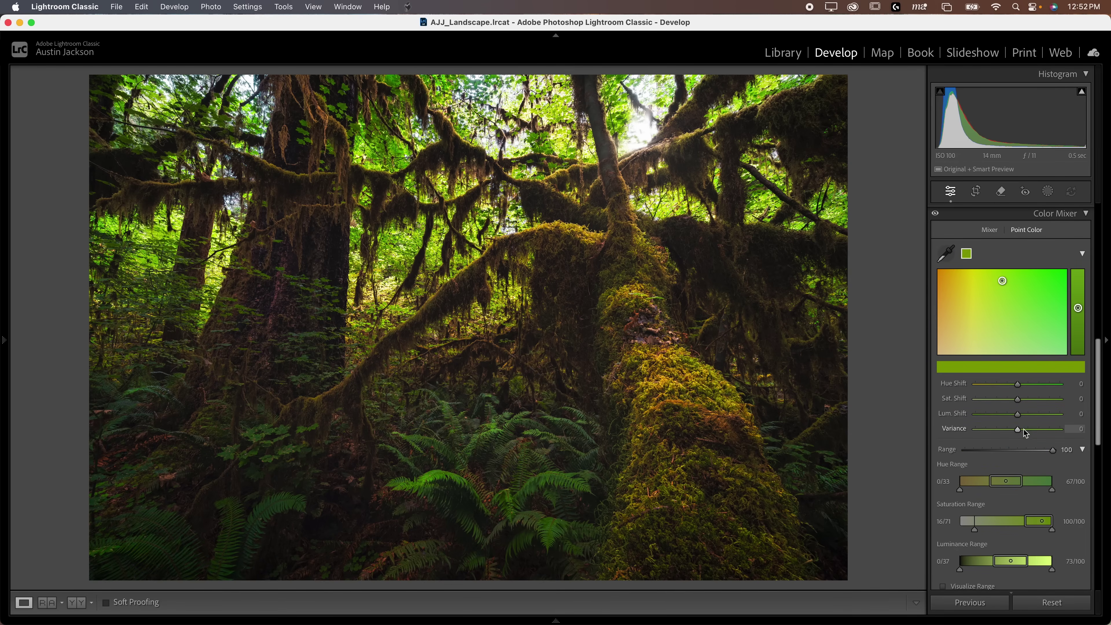
pyautogui.moveTo(1017, 429); pyautogui.dragTo(958, 431)
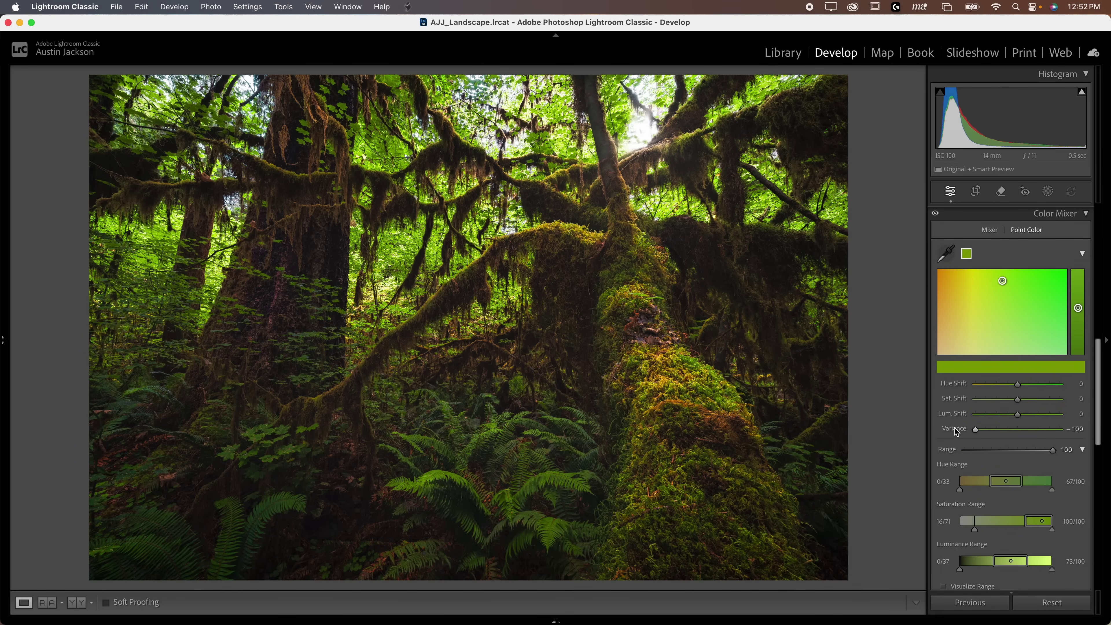
pyautogui.click(935, 214)
pyautogui.click(935, 214)
pyautogui.click(936, 214)
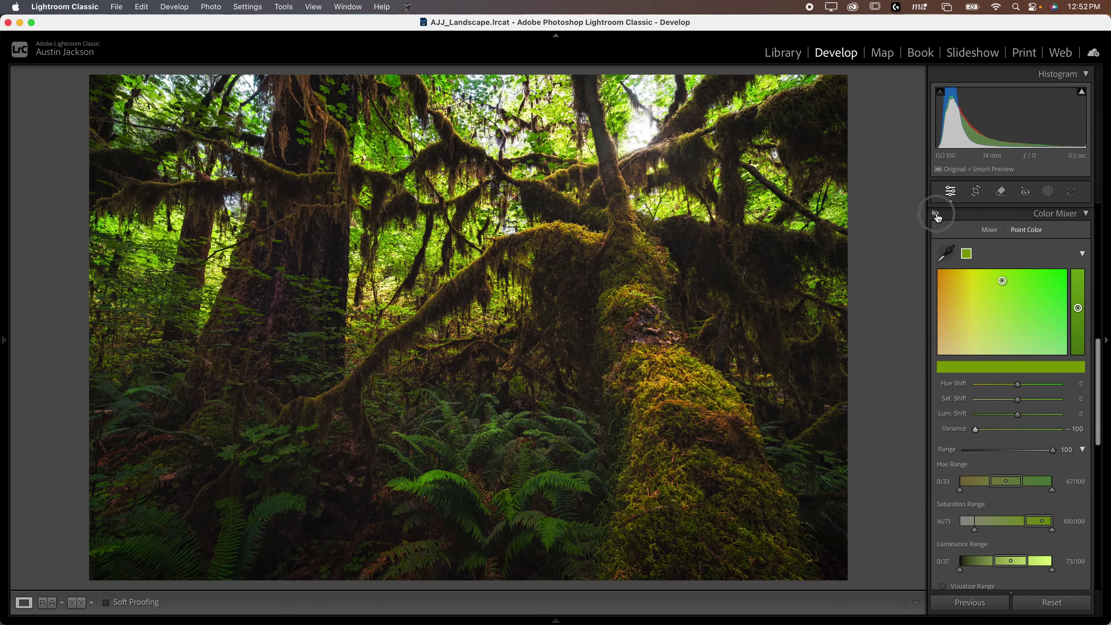
pyautogui.click(935, 214)
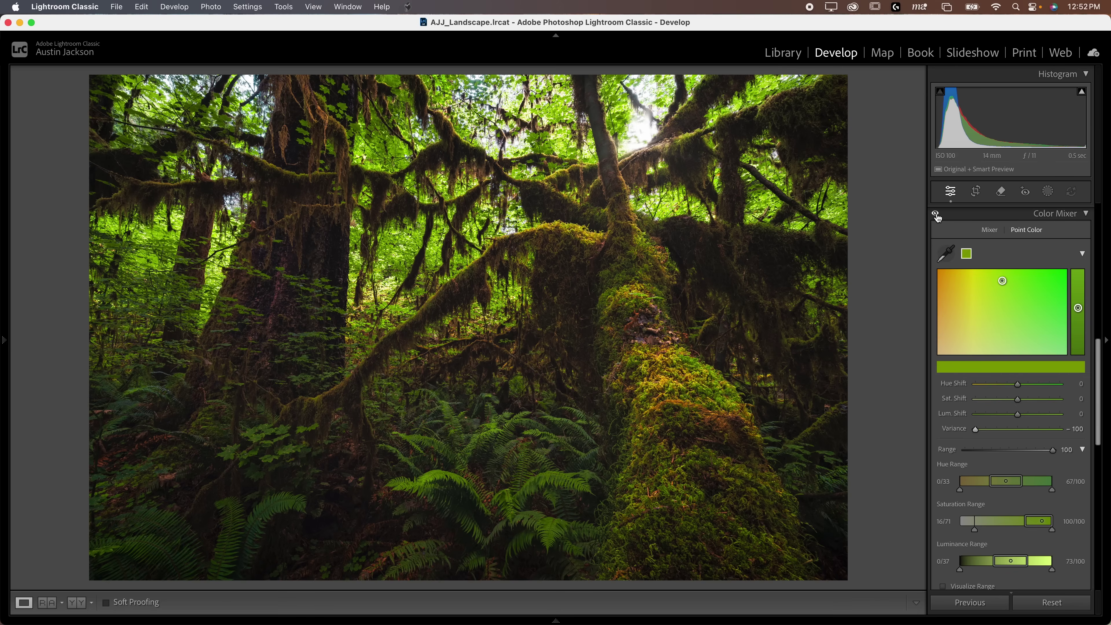
# Push Variance to 100 to separate the greens, comparing with the Color Mixer toggled.
pyautogui.moveTo(976, 430); pyautogui.dragTo(1096, 429)
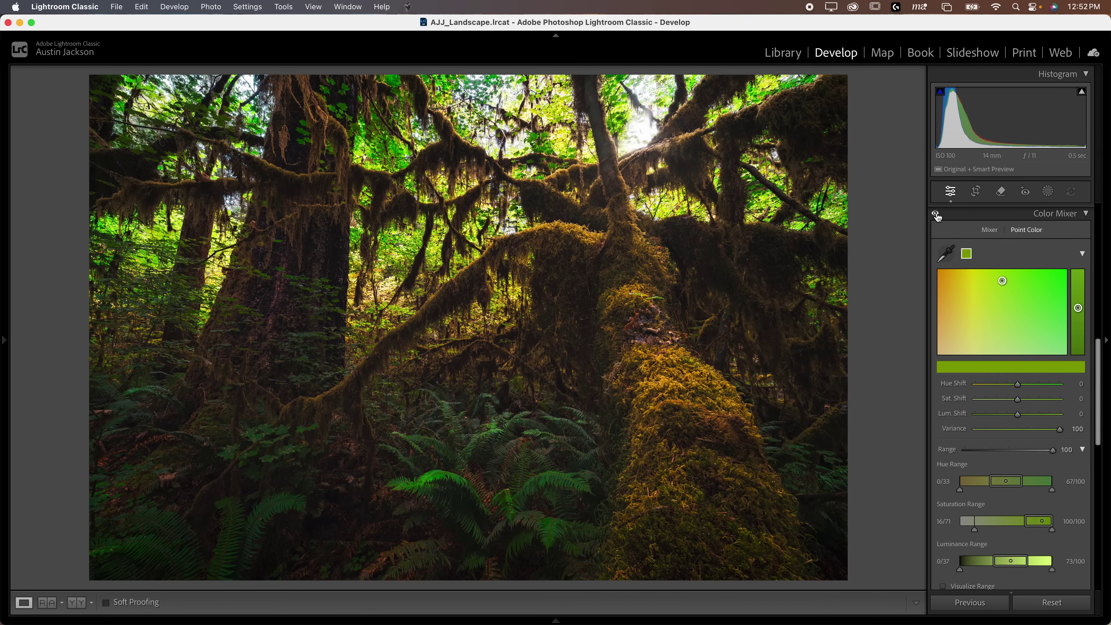
pyautogui.click(935, 214)
pyautogui.click(935, 214)
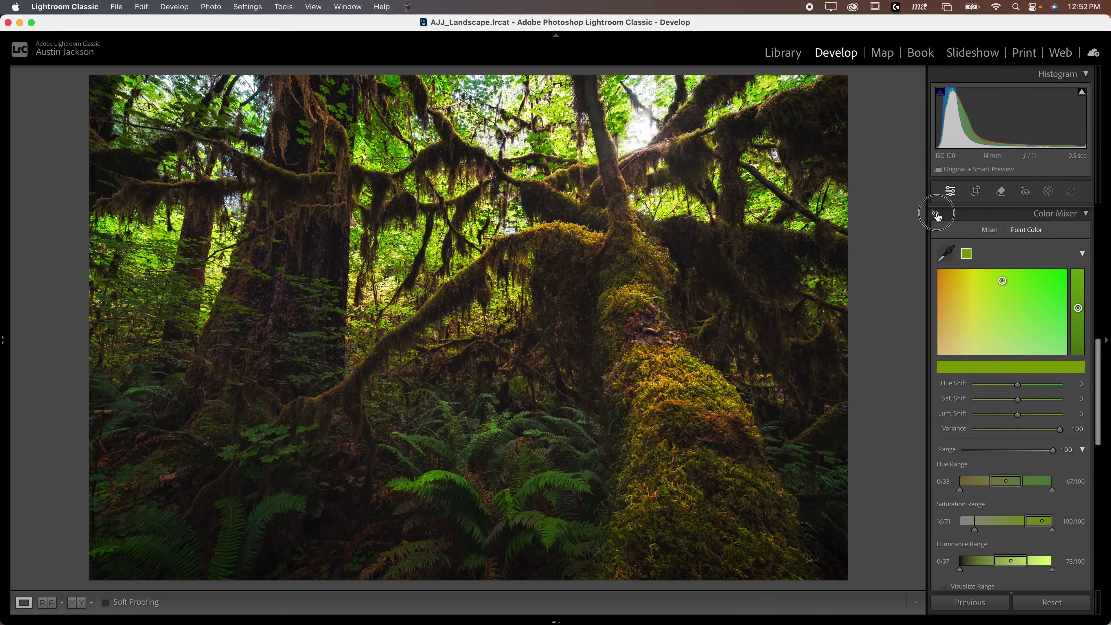
pyautogui.click(935, 214)
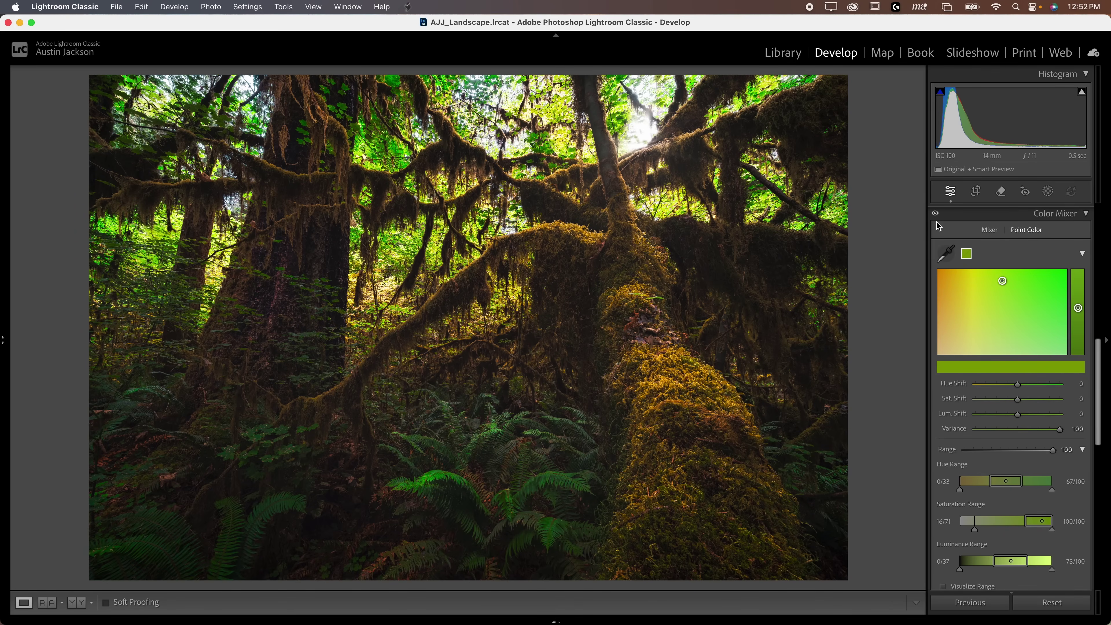
pyautogui.click(936, 215)
pyautogui.click(936, 214)
pyautogui.click(936, 214)
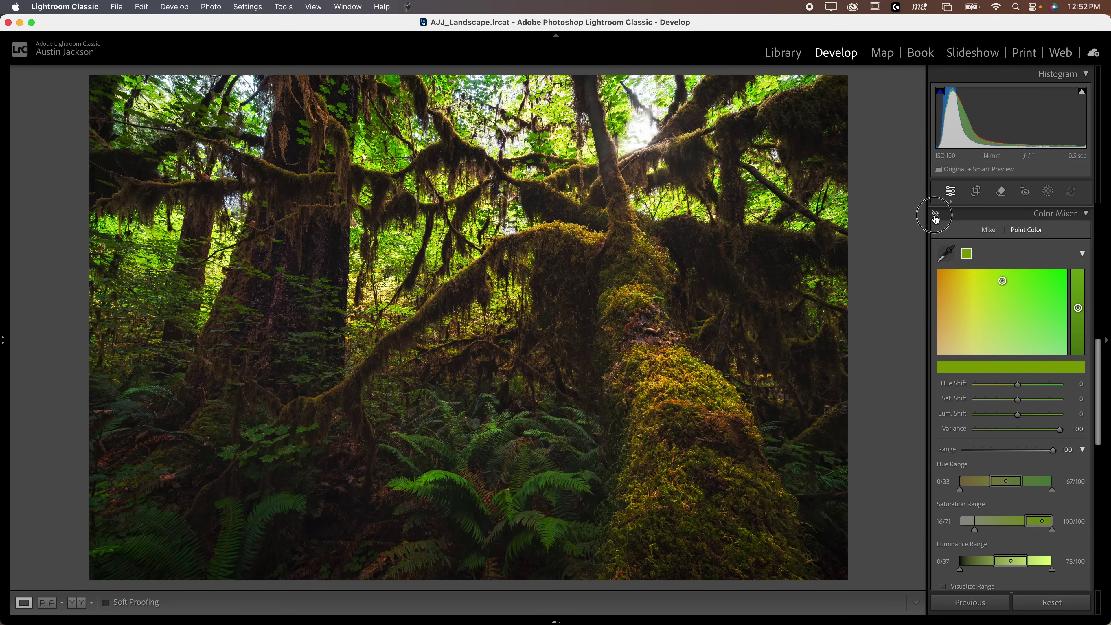
pyautogui.click(936, 215)
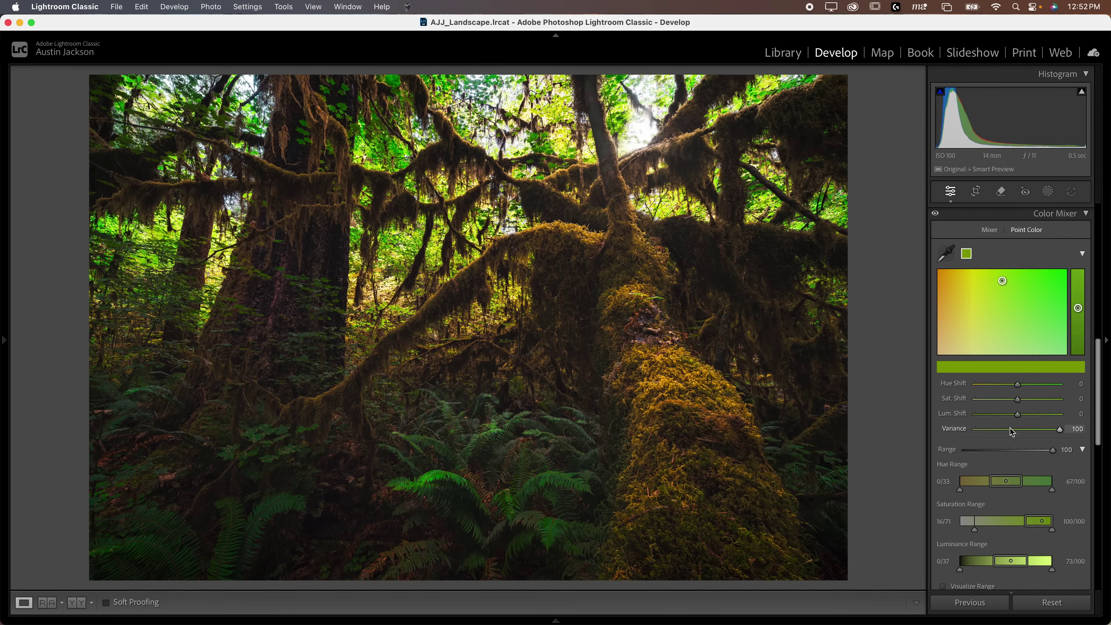
# Settle the green sample at Variance 70, Sat. Shift -10 and Lum. Shift 22.
pyautogui.moveTo(1040, 436); pyautogui.dragTo(1050, 436)
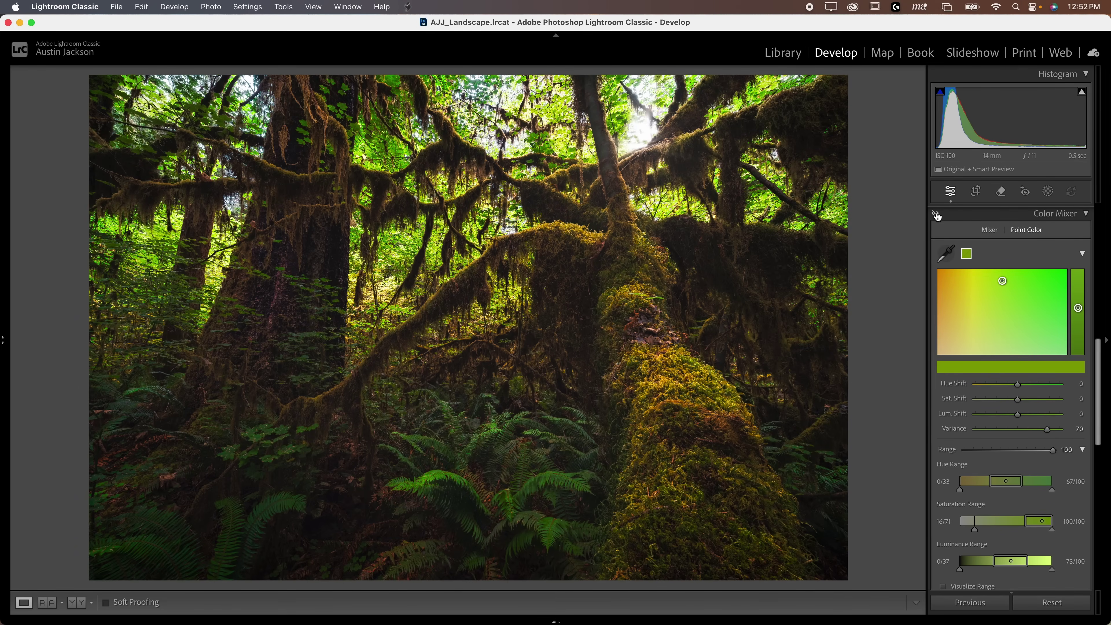
pyautogui.moveTo(1018, 399)
pyautogui.mouseDown()
pyautogui.moveTo(1004, 401)
pyautogui.moveTo(1013, 401)
pyautogui.mouseUp()
pyautogui.moveTo(1017, 414); pyautogui.dragTo(1026, 417)
# Sample the ferns as a second point colour with Hue Shift -26 and Sat. Shift 34.
pyautogui.click(946, 253)
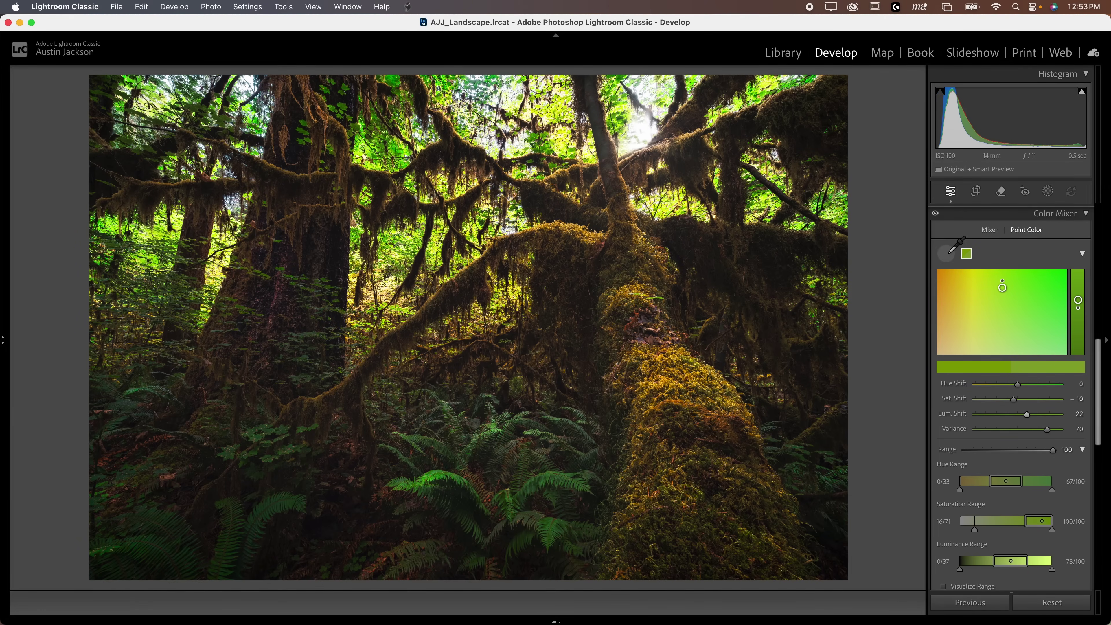
pyautogui.click(490, 528)
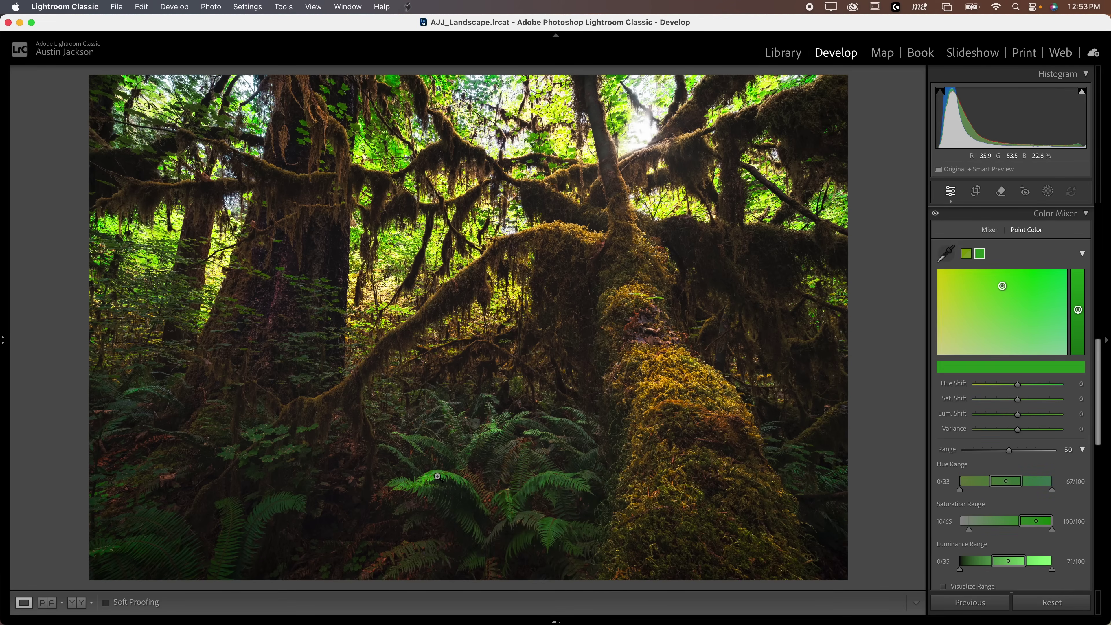
pyautogui.moveTo(1018, 384)
pyautogui.mouseDown()
pyautogui.moveTo(1006, 388)
pyautogui.moveTo(1033, 405)
pyautogui.mouseUp()
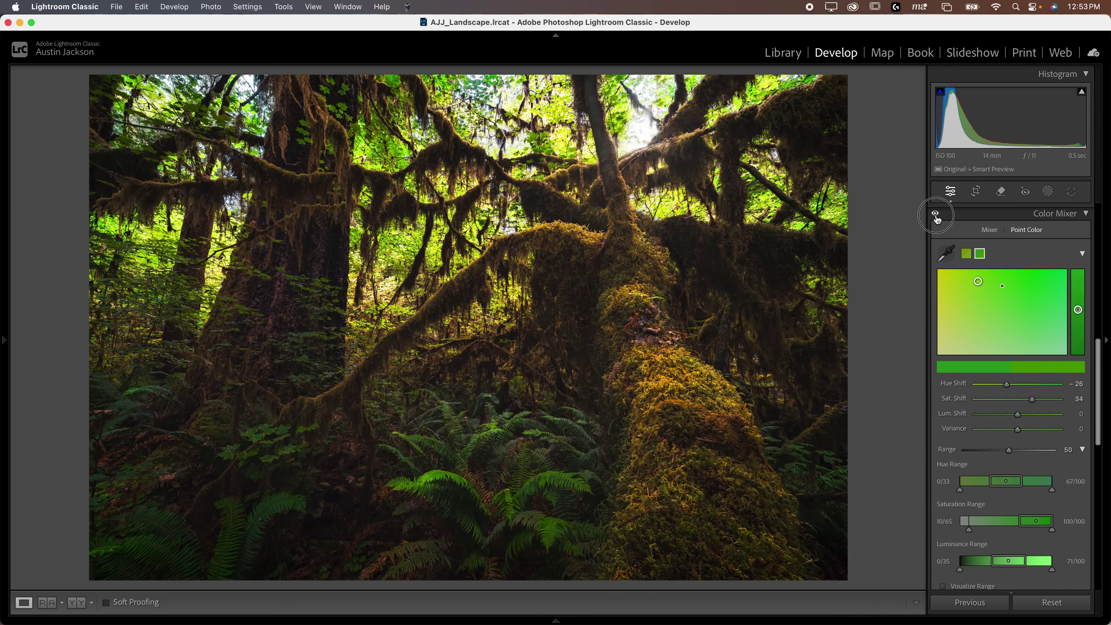
pyautogui.moveTo(936, 214); pyautogui.dragTo(937, 218)
pyautogui.moveTo(525, 619)
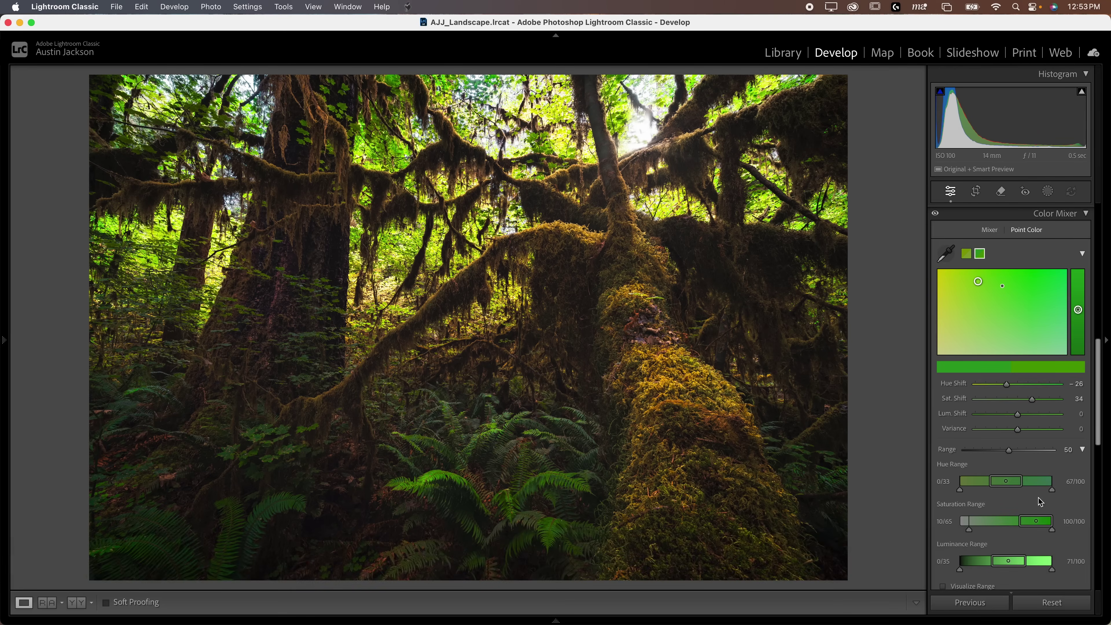